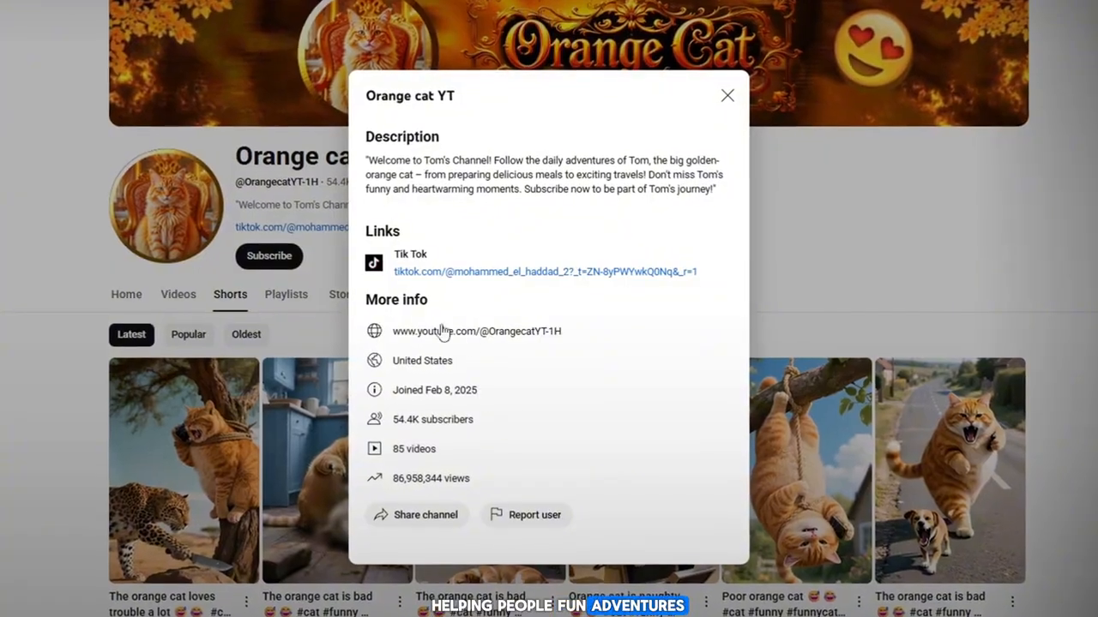
- Review the Orange cat YT channel's details, and browse its Shorts sorted by popularity to study the thumbnails and style
left_click_drag(484, 482, 386, 330)
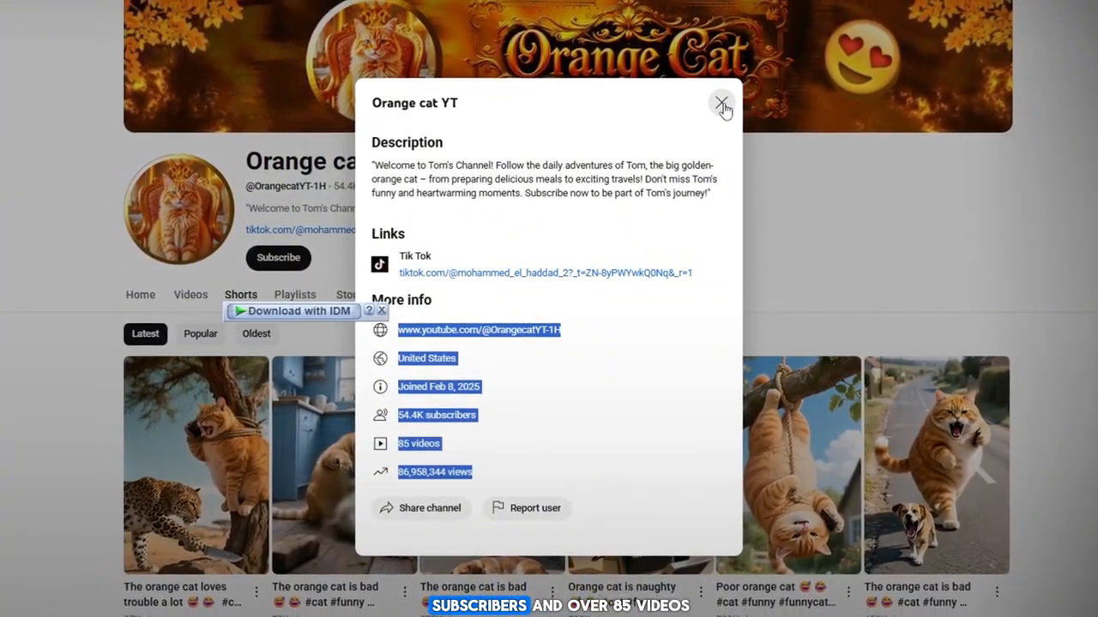
left_click(717, 110)
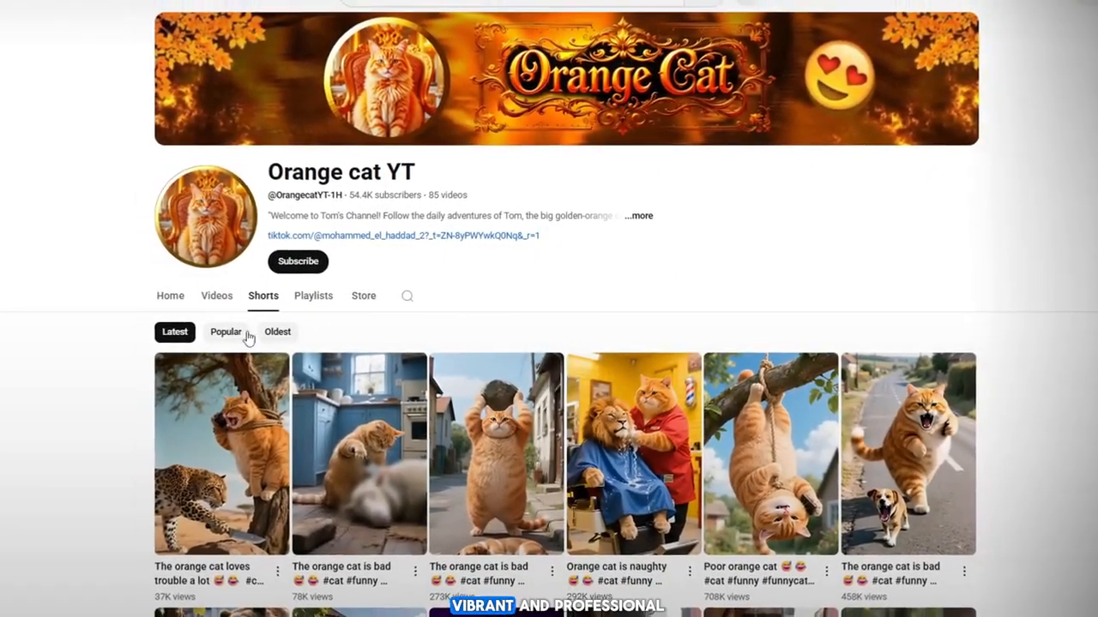
left_click(228, 333)
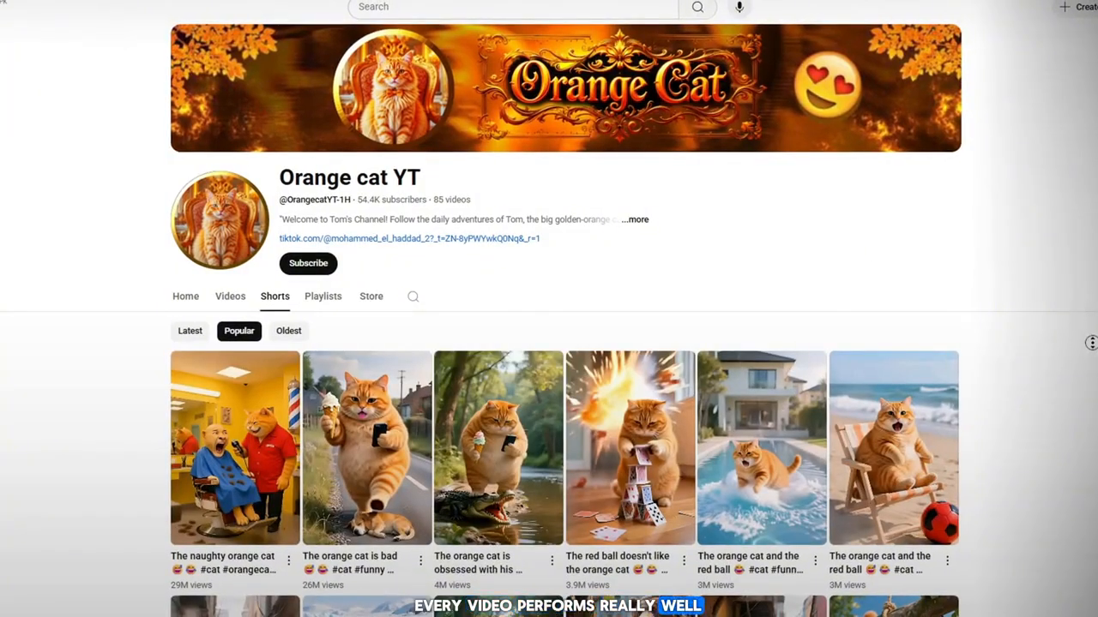
scroll(1091, 343, "down", 2)
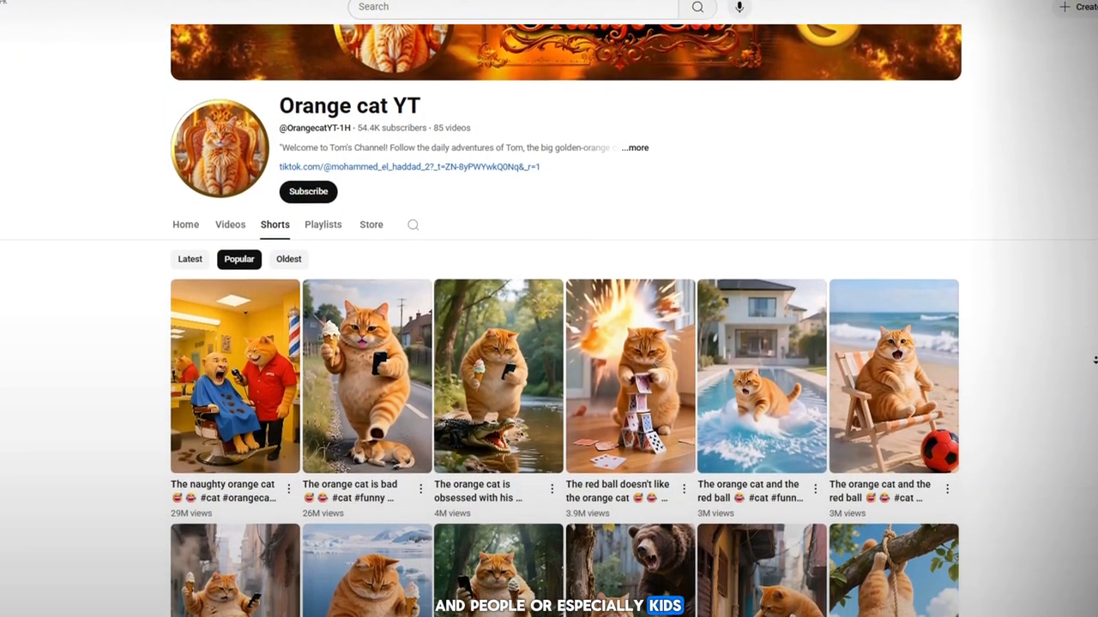
scroll(1095, 361, "down", 3)
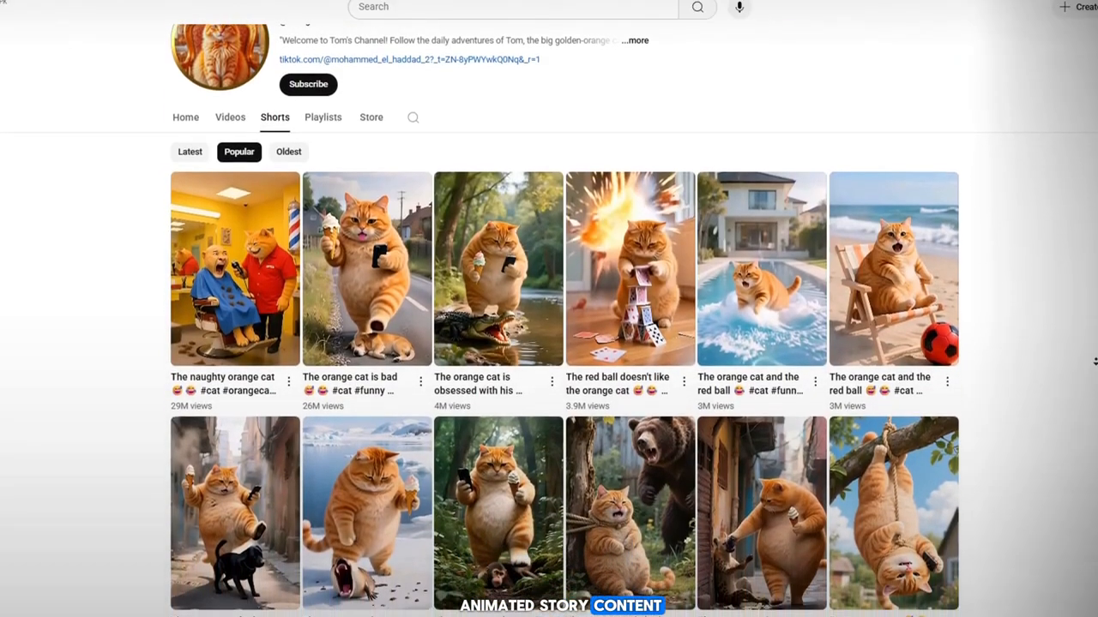
scroll(1096, 361, "down", 3)
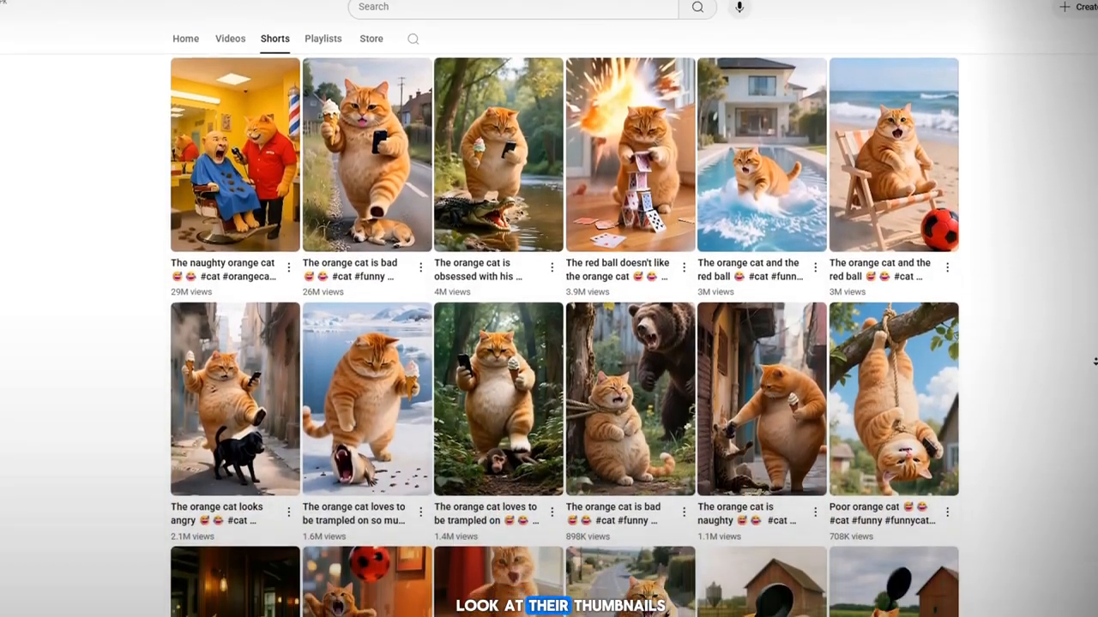
scroll(1095, 361, "down", 3)
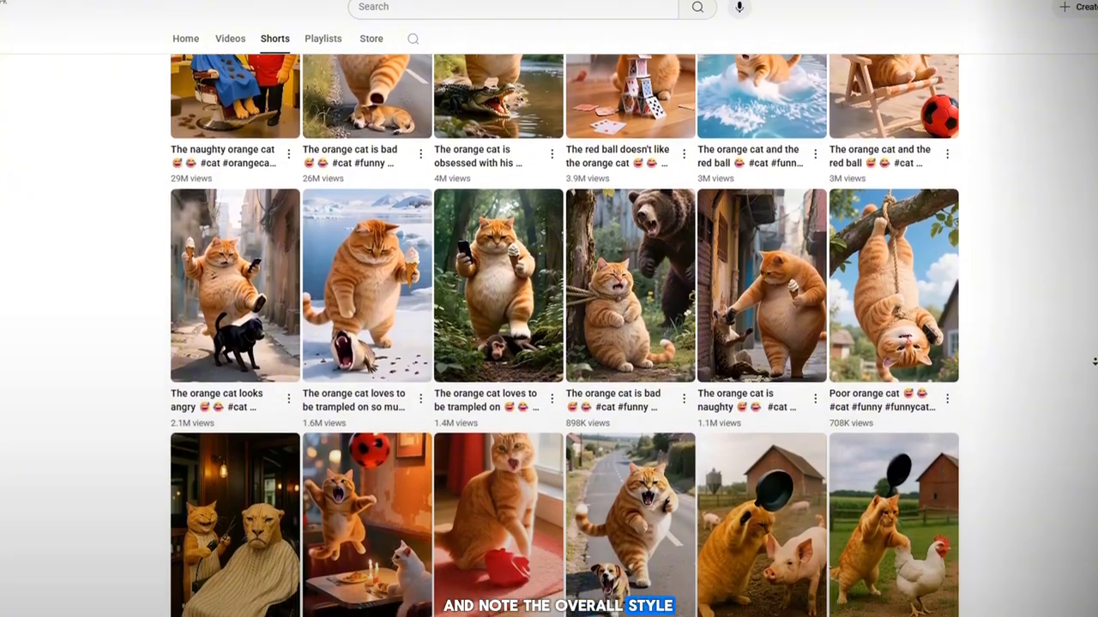
scroll(1095, 361, "down", 3)
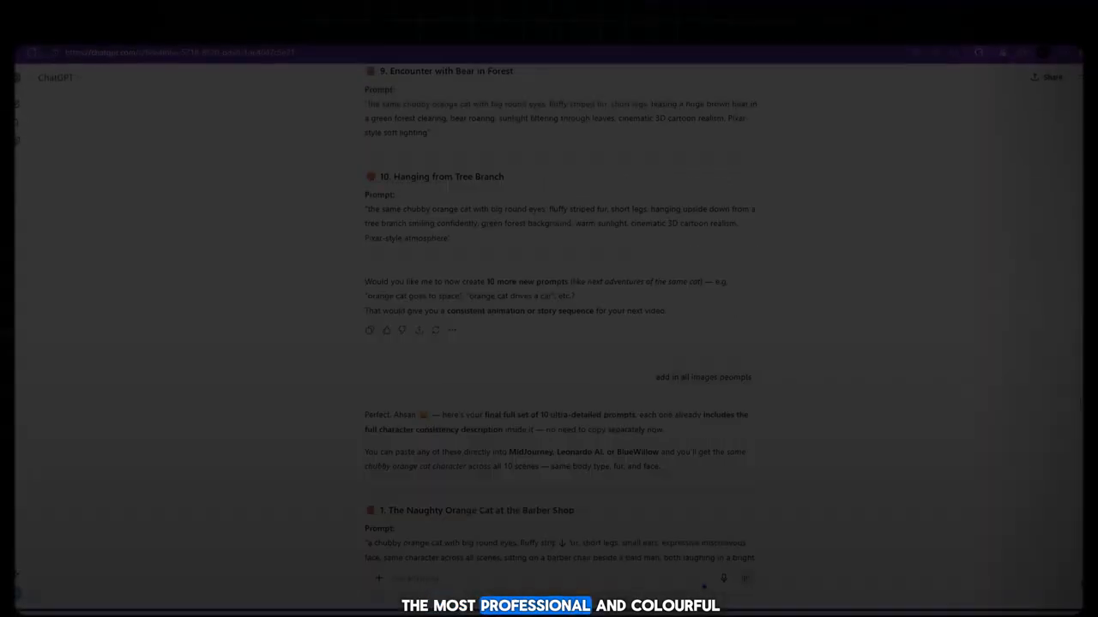
- Switch to ChatGPT and review the conversation from its start to the request for 10 image prompts based on the channel screenshot
scroll(1045, 98, "up", 15)
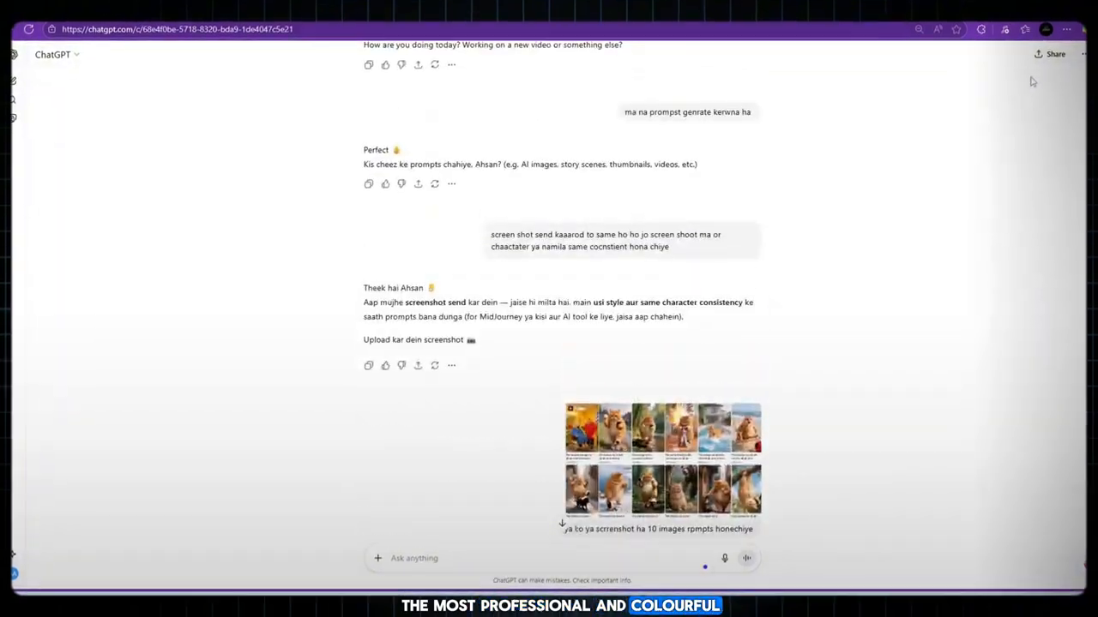
scroll(1044, 97, "up", 5)
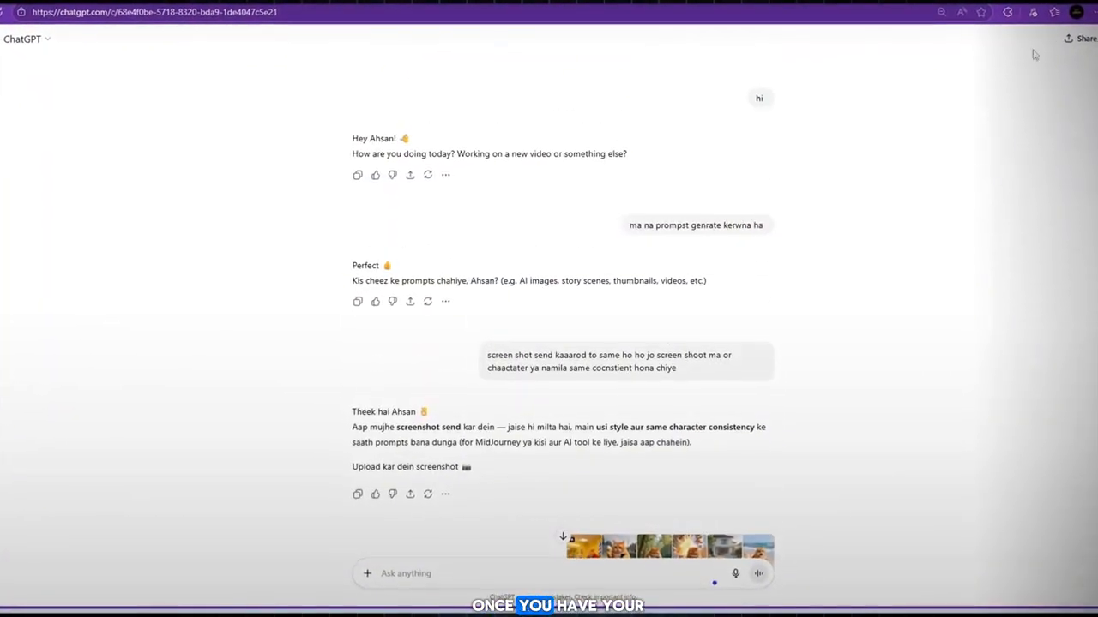
left_click_drag(749, 98, 799, 93)
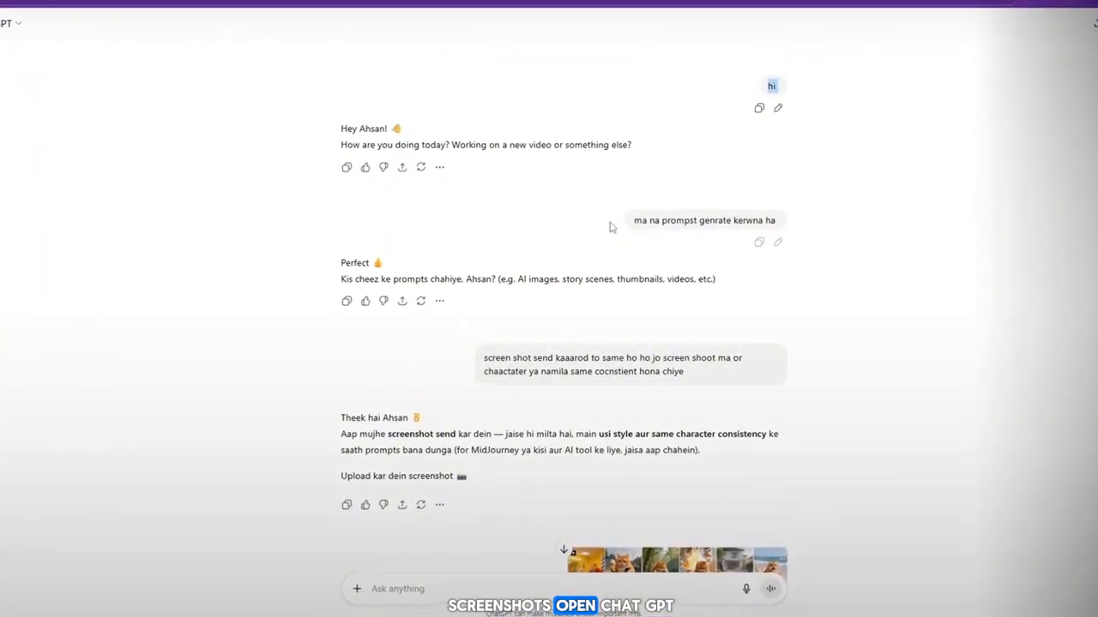
scroll(613, 228, "down", 3)
left_click_drag(478, 222, 939, 247)
scroll(939, 247, "down", 5)
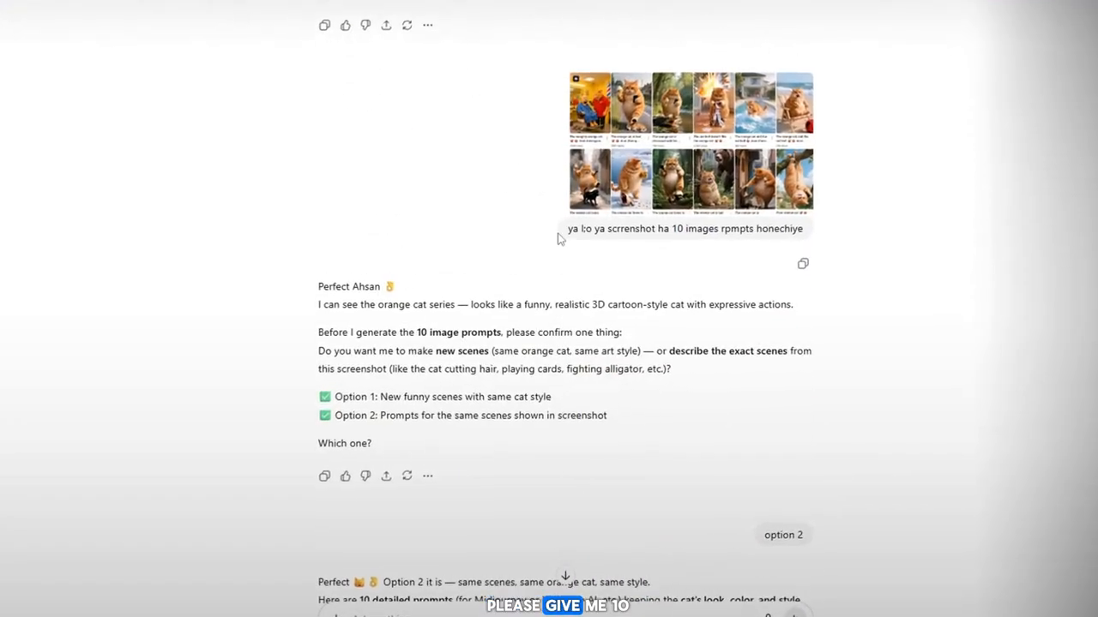
left_click_drag(566, 229, 823, 237)
scroll(815, 317, "down", 5)
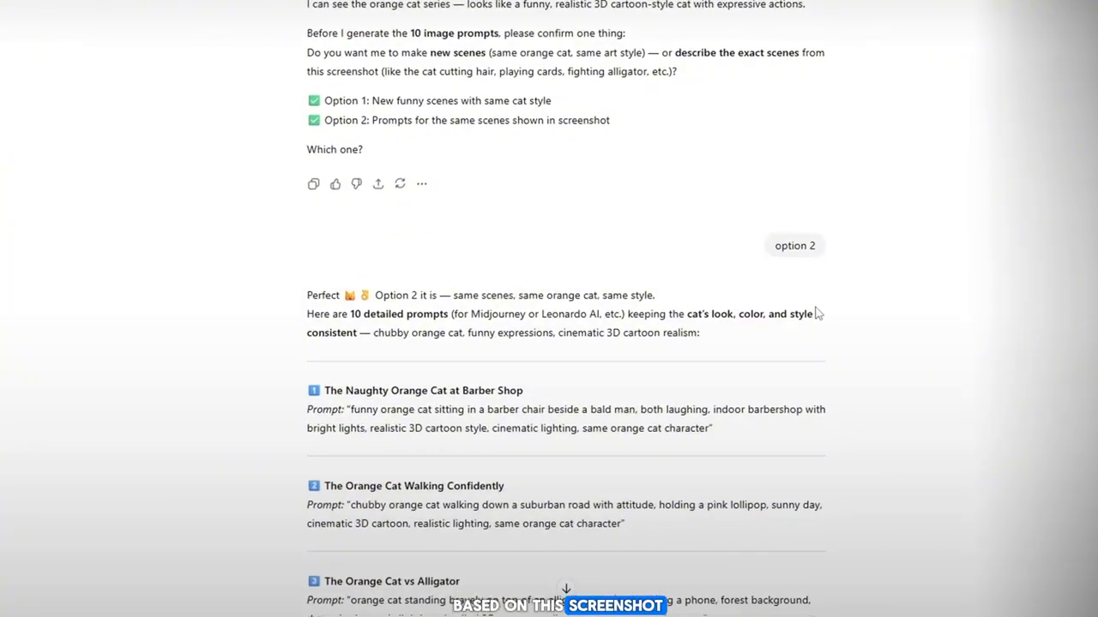
- Examine the option 2 choice, the orange cat scene prompts and their more detailed rewrite in the conversation
scroll(758, 105, "up", 3)
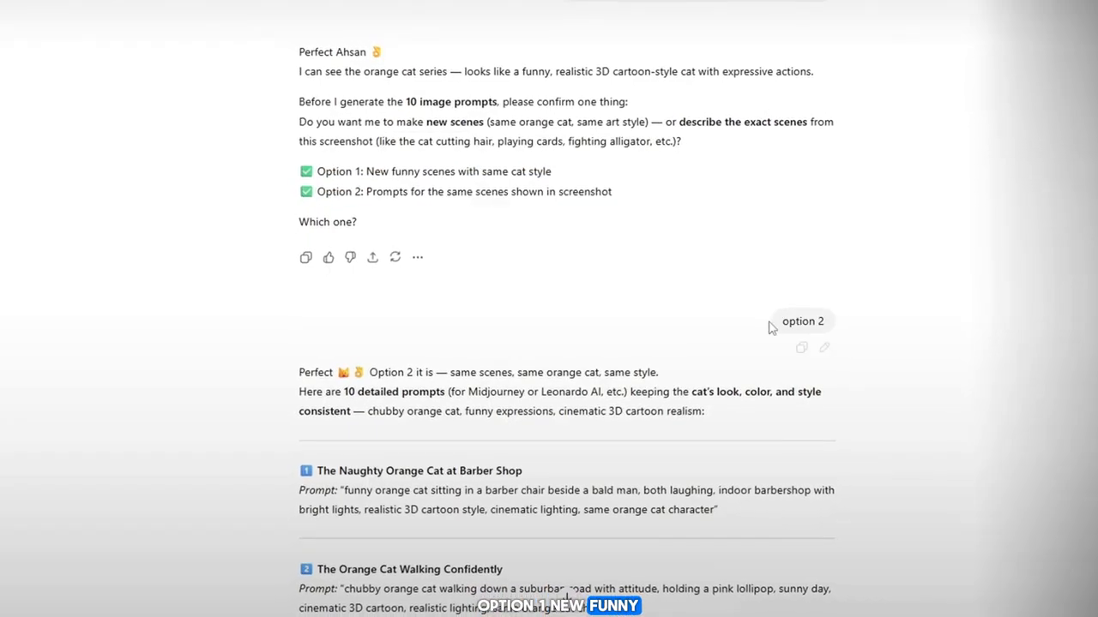
scroll(804, 296, "down", 10)
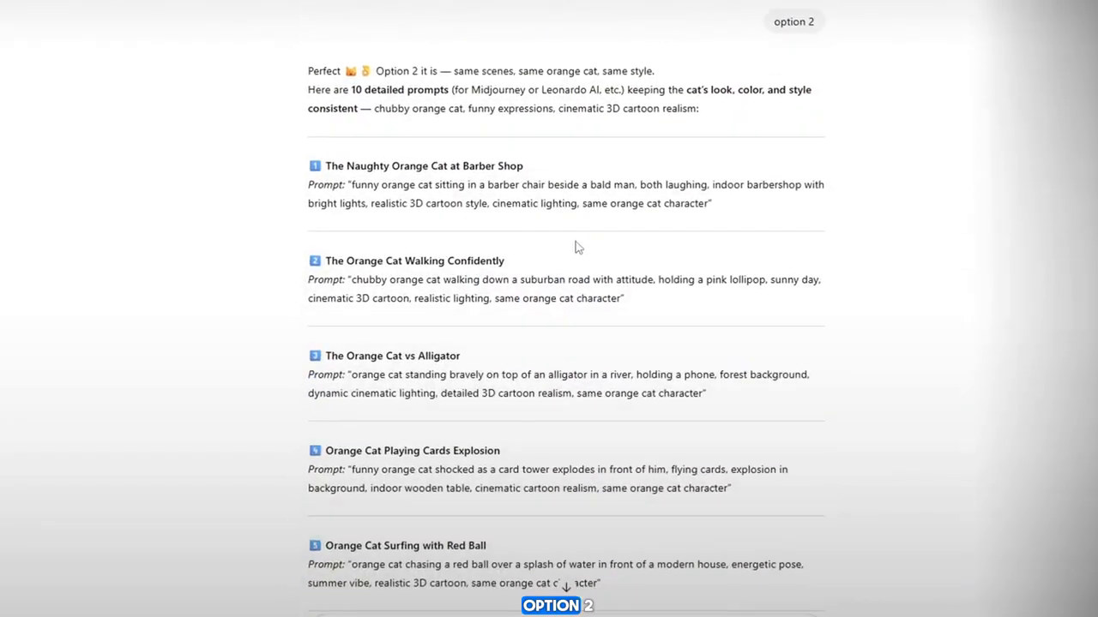
scroll(574, 232, "down", 5)
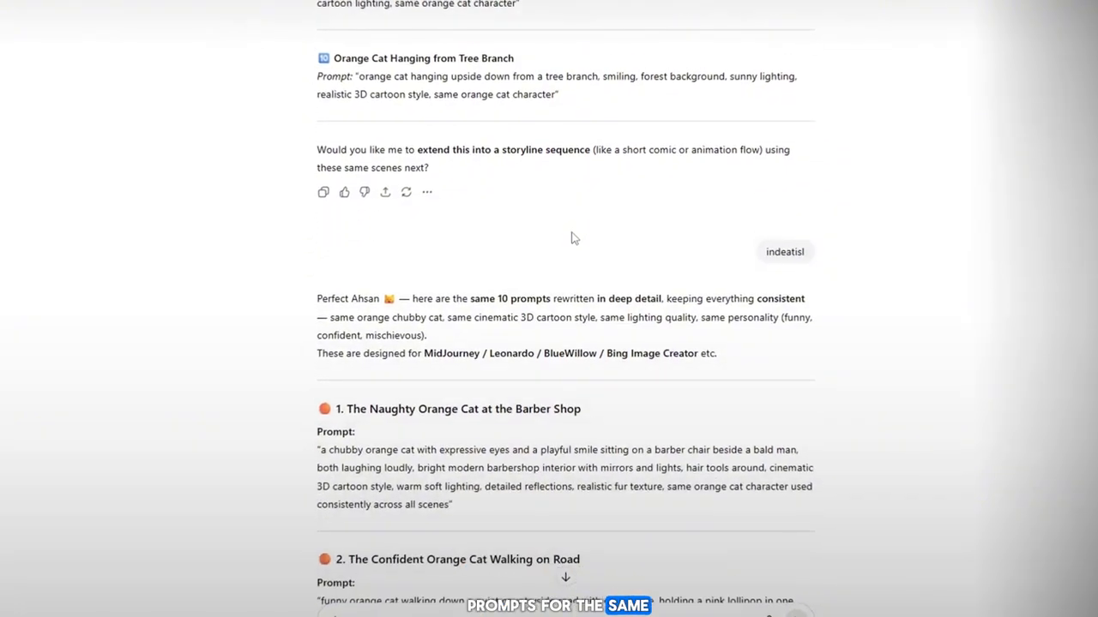
scroll(751, 194, "down", 3)
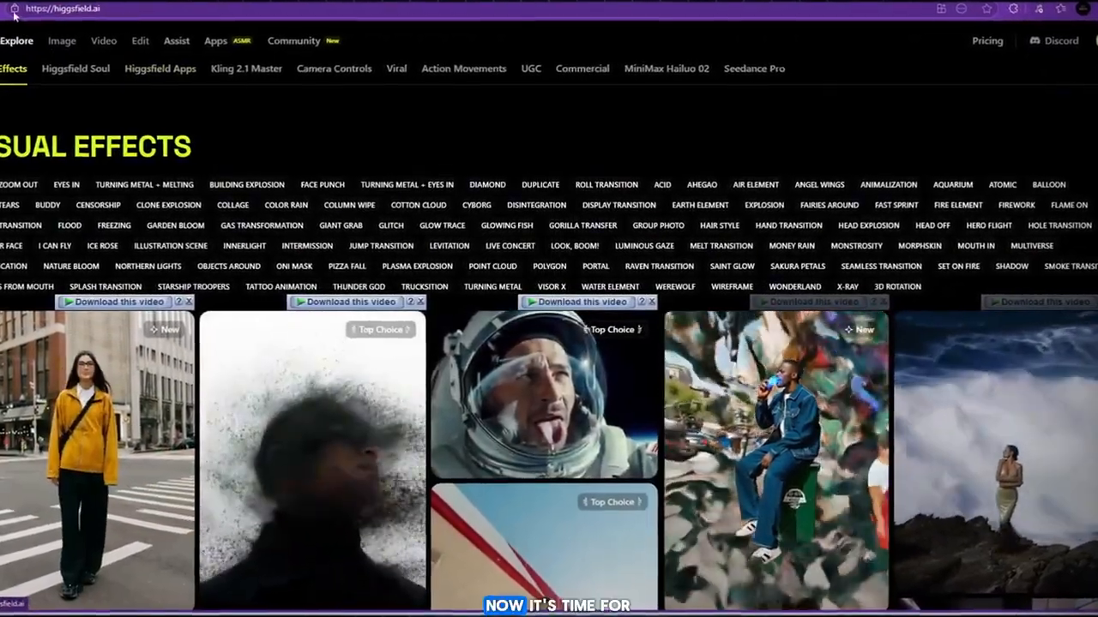
- Switch to higgsfield.ai and browse its Explore sections from Visual Effects through Higgsfield Soul and Kling 2.1 Master to Camera Controls
left_click(49, 18)
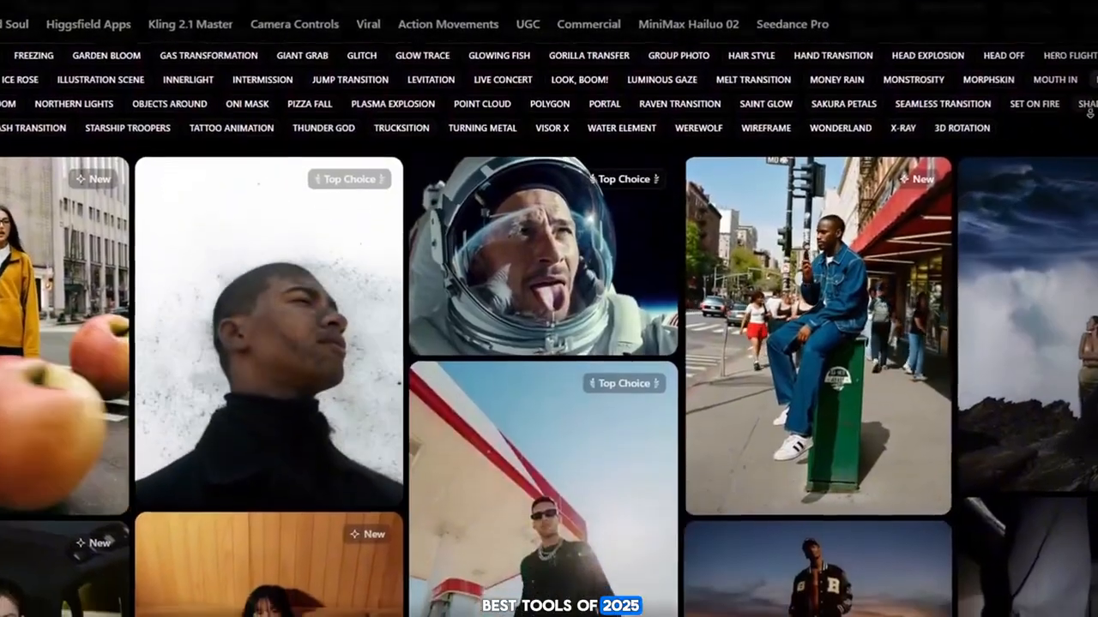
scroll(1095, 111, "down", 2)
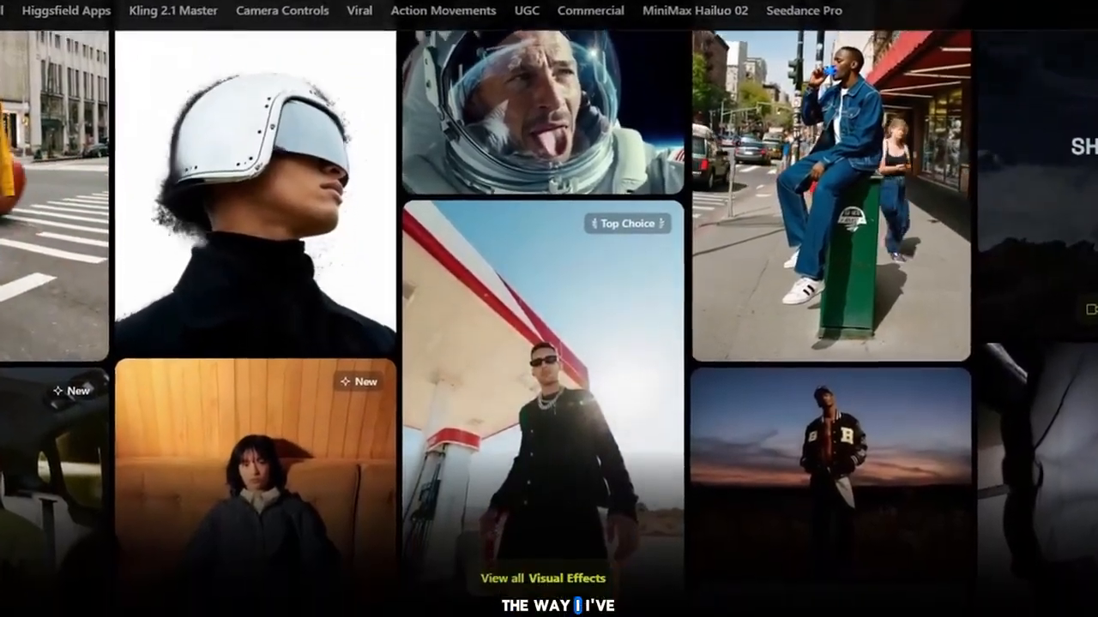
scroll(548, 308, "down", 2)
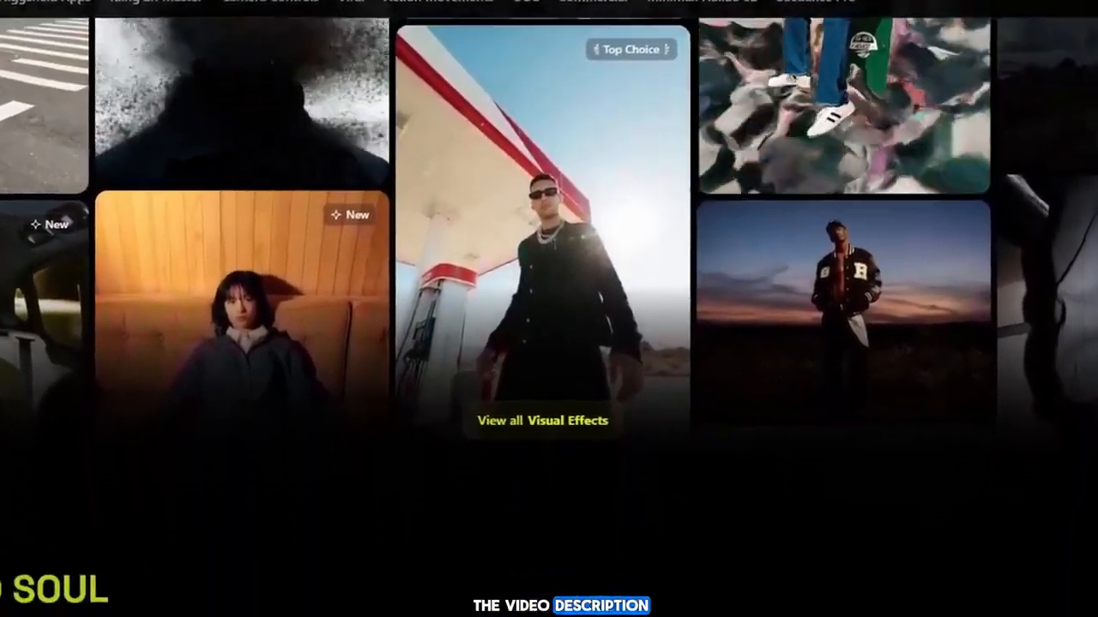
scroll(549, 309, "down", 2)
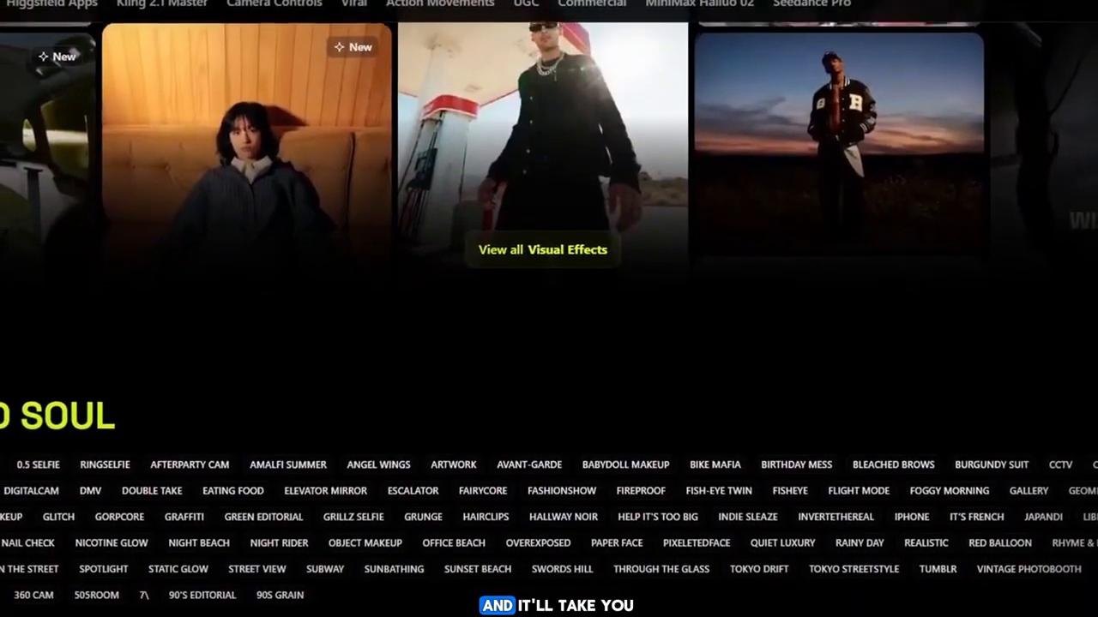
scroll(549, 309, "down", 2)
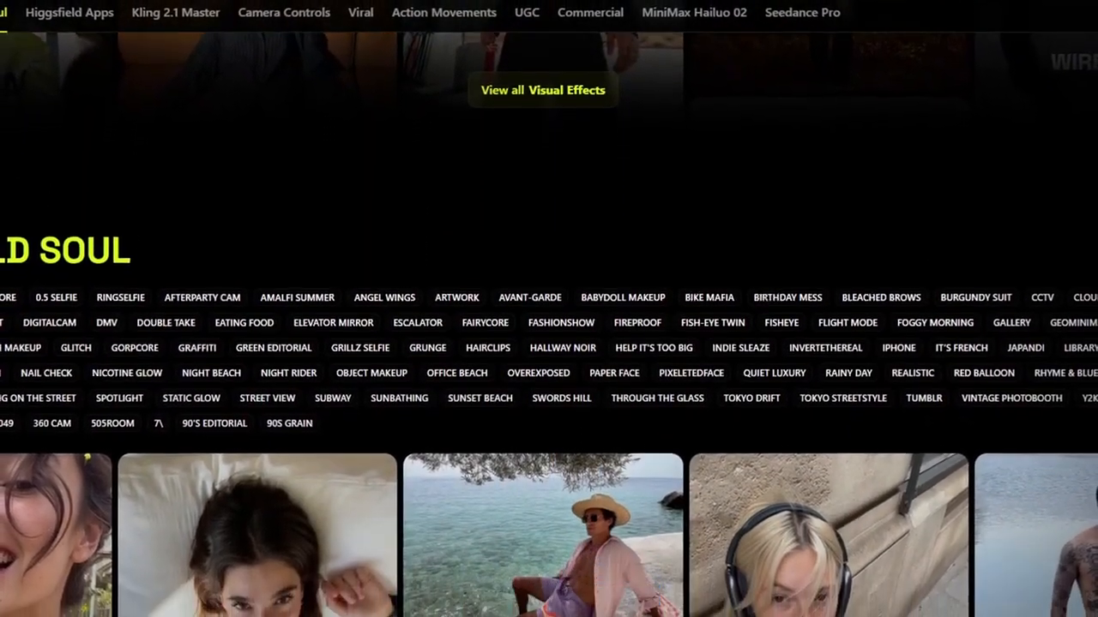
scroll(1095, 111, "down", 3)
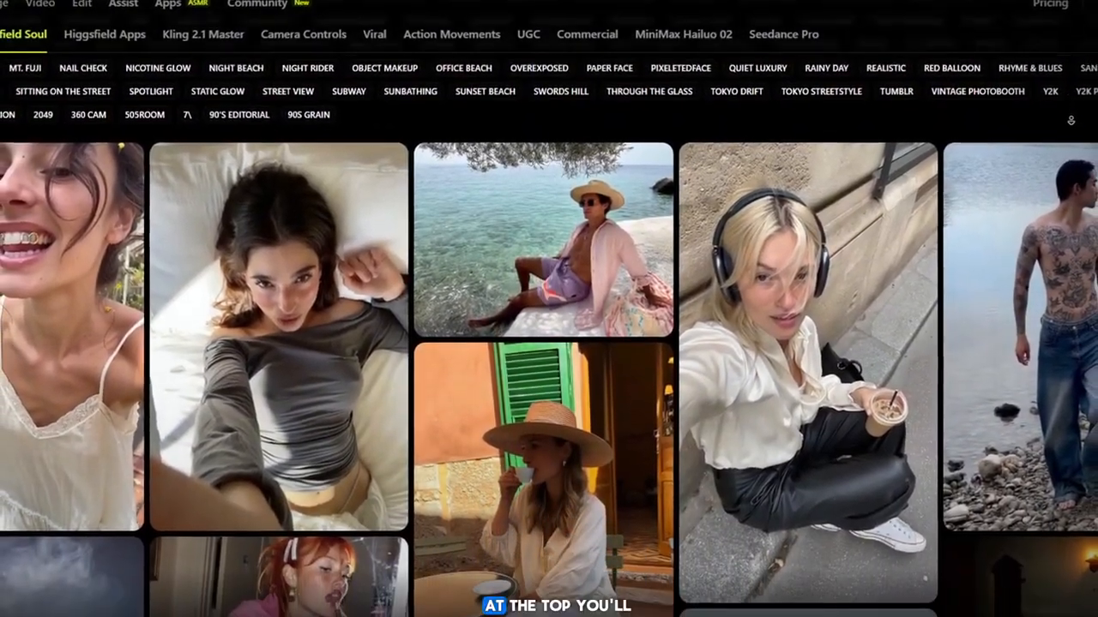
scroll(1071, 120, "down", 2)
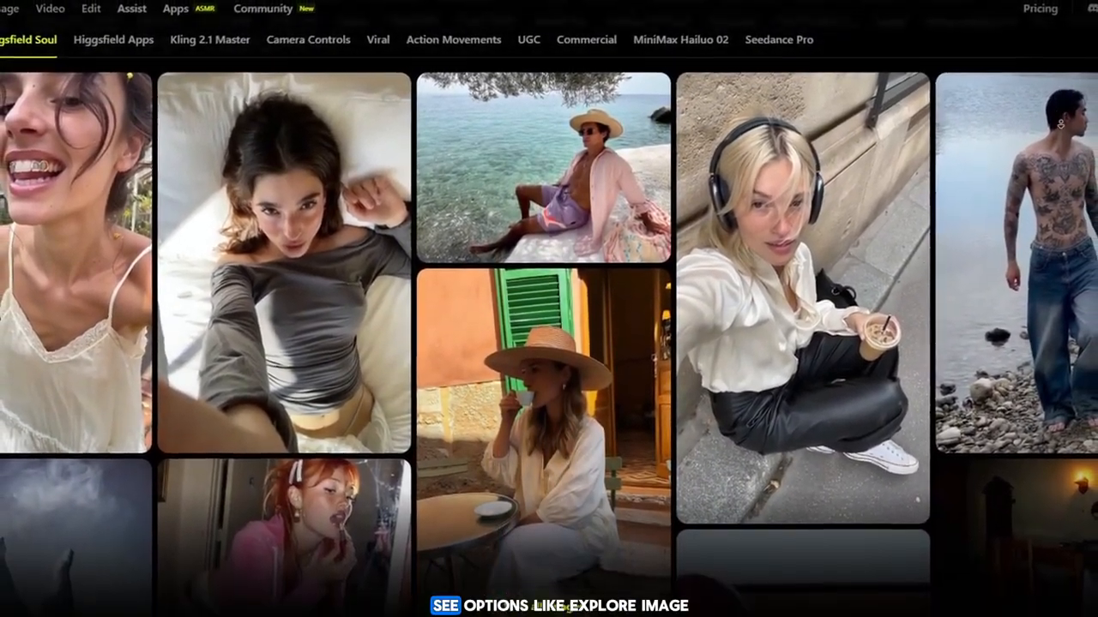
scroll(549, 309, "down", 4)
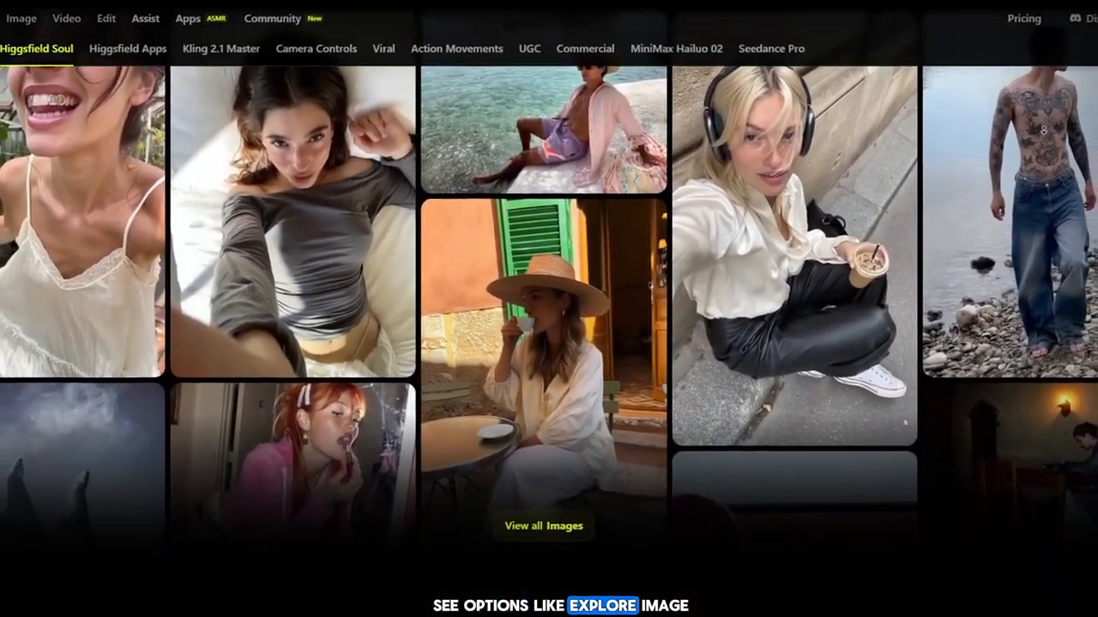
scroll(549, 308, "down", 3)
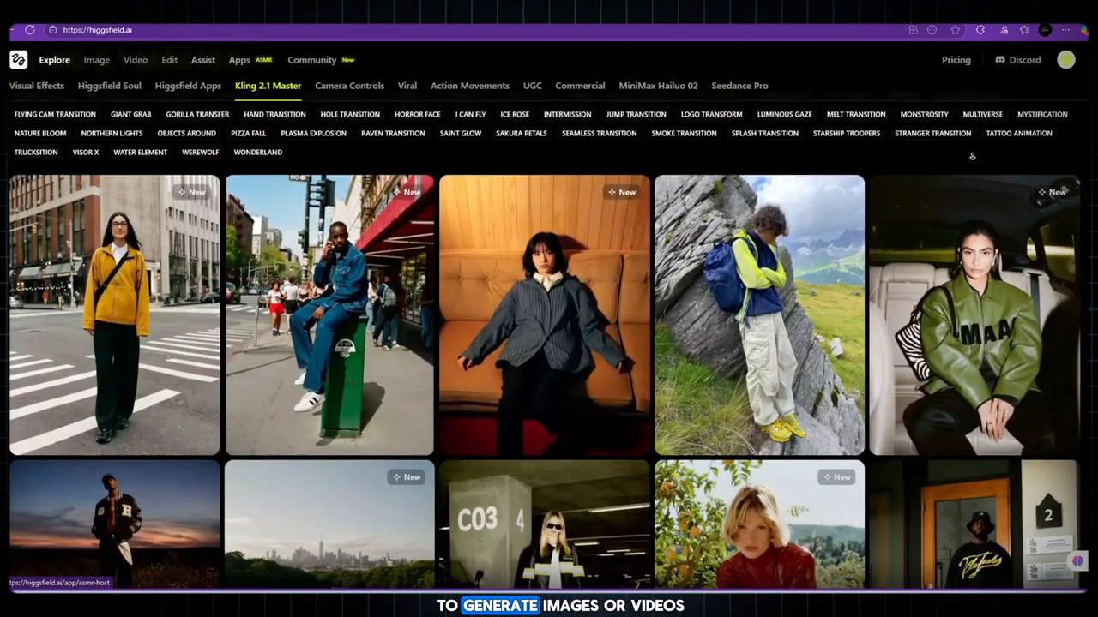
scroll(549, 326, "down", 1)
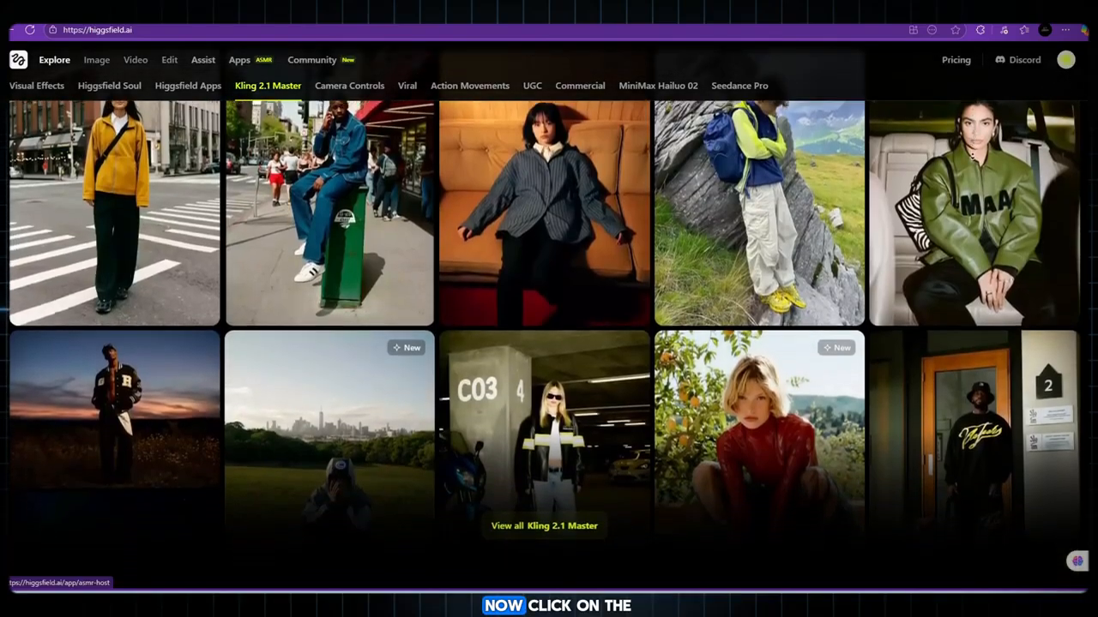
scroll(549, 326, "down", 2)
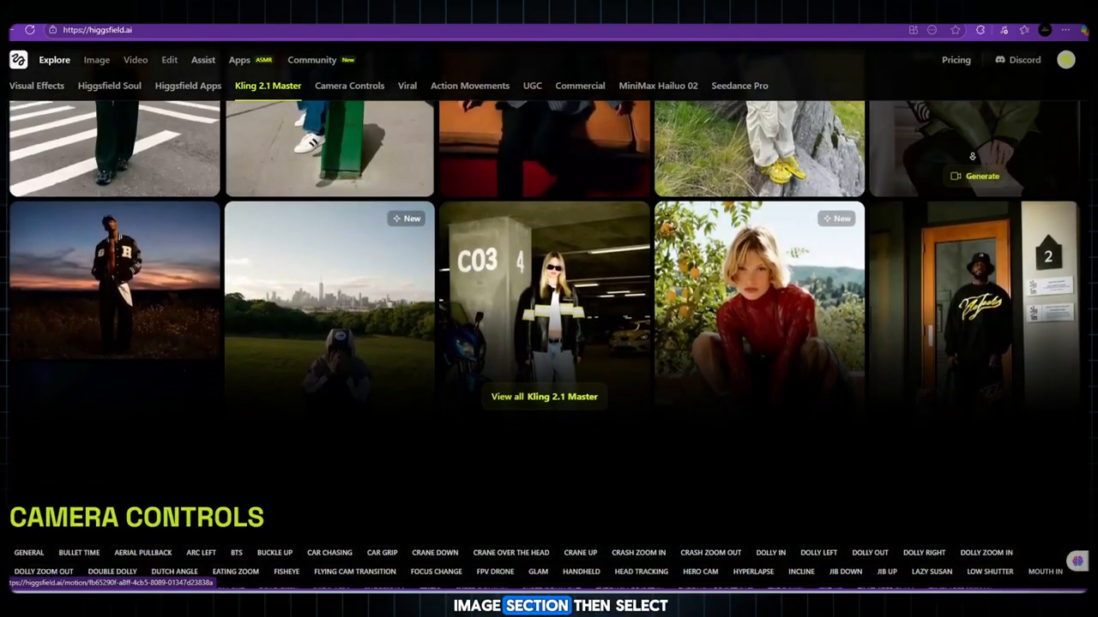
- Open the Create Image feature and select WAN 2.2 as the image model
mouse_move(100, 69)
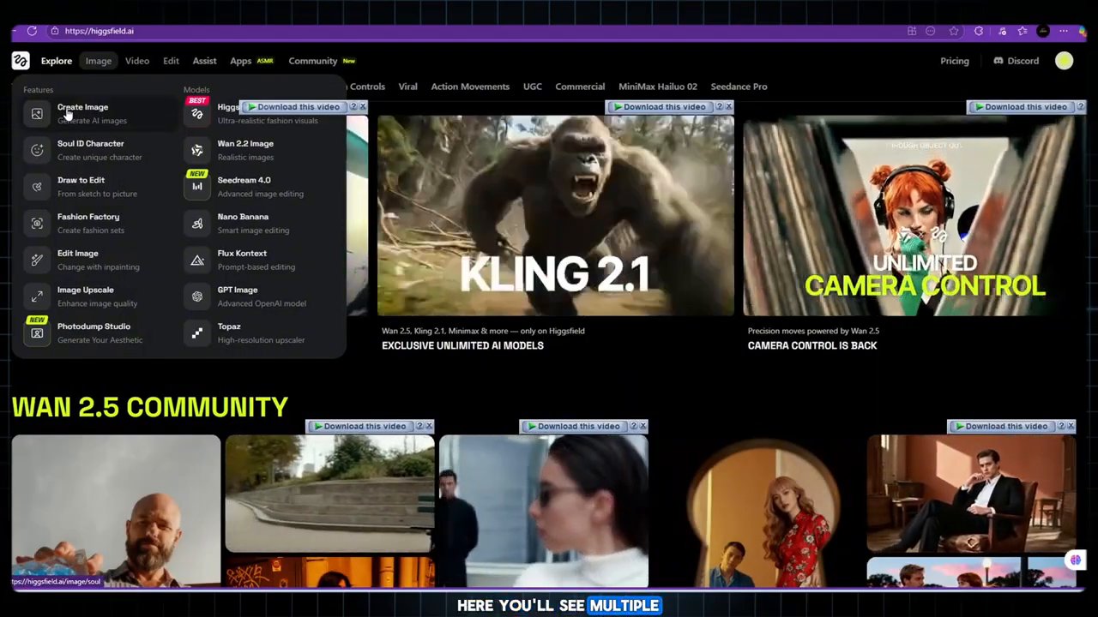
left_click(67, 114)
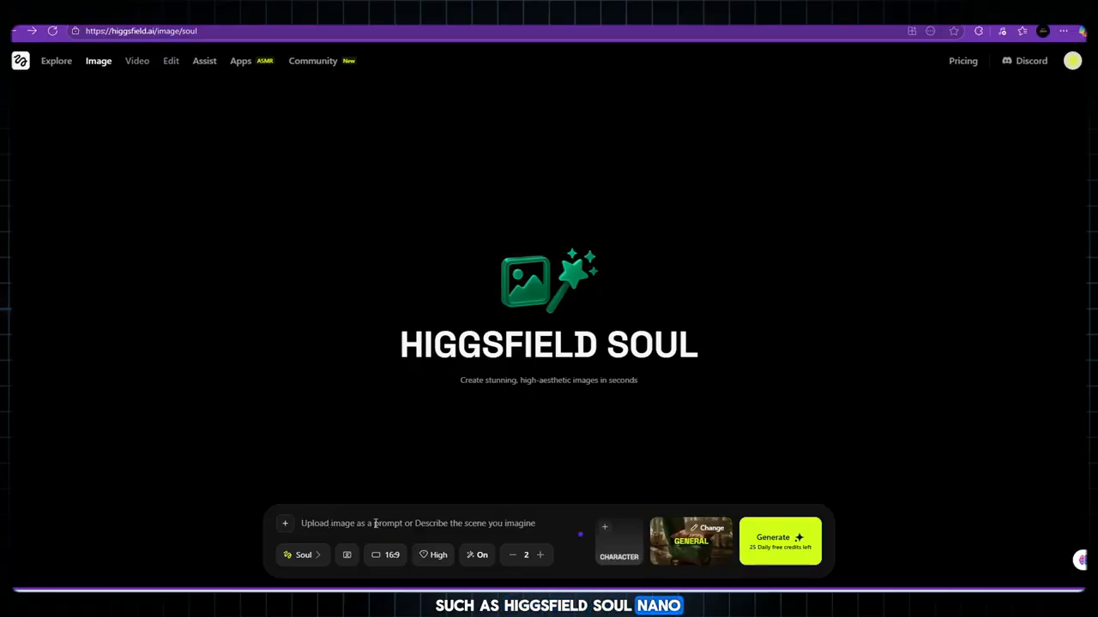
left_click(324, 553)
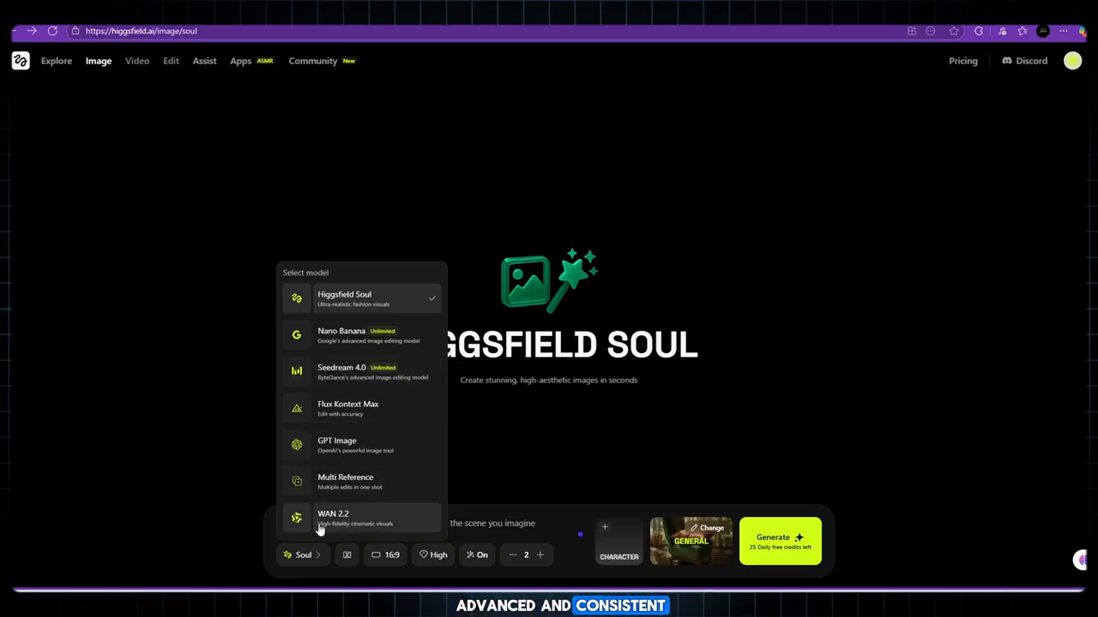
left_click(385, 523)
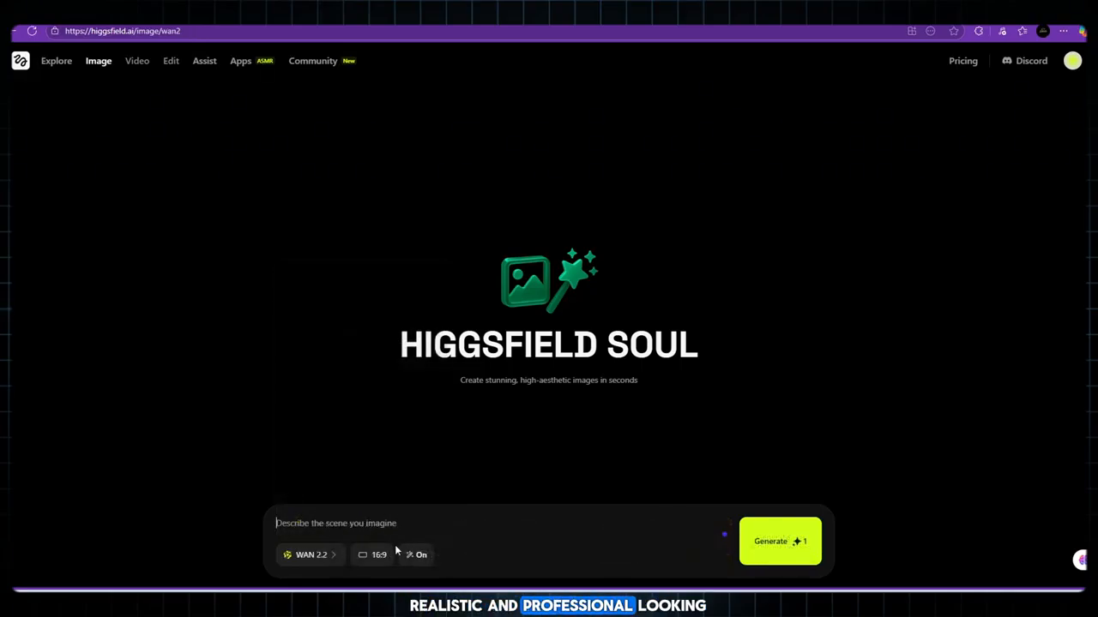
- Copy the detailed prompt "1. The Naughty Orange Cat at the Barber Shop" from the ChatGPT conversation for the image description
left_click(473, 522)
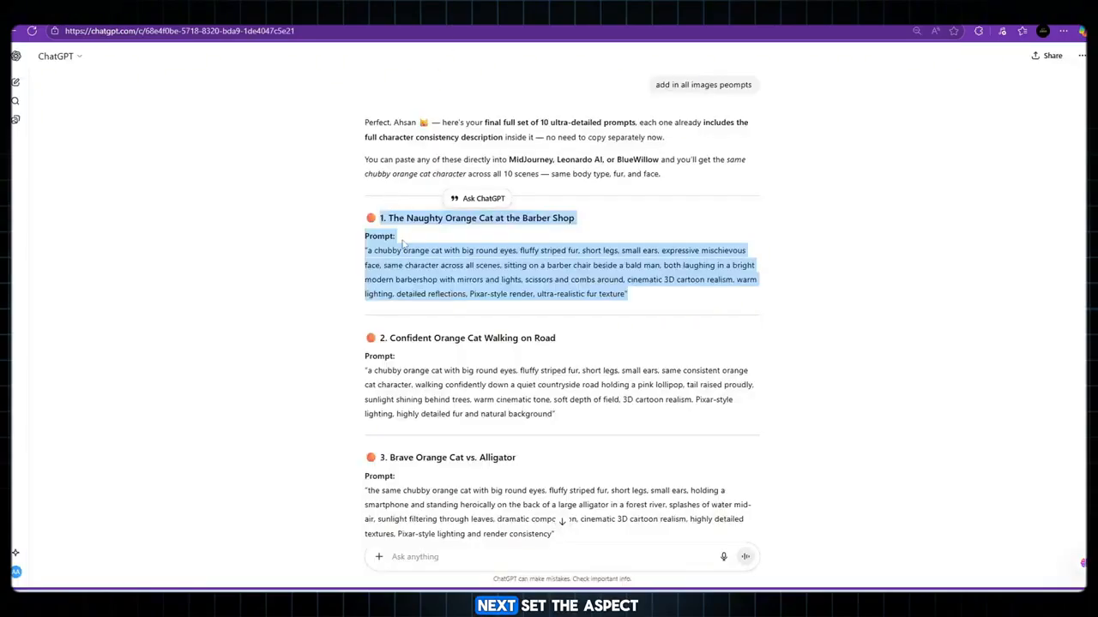
right_click(402, 243)
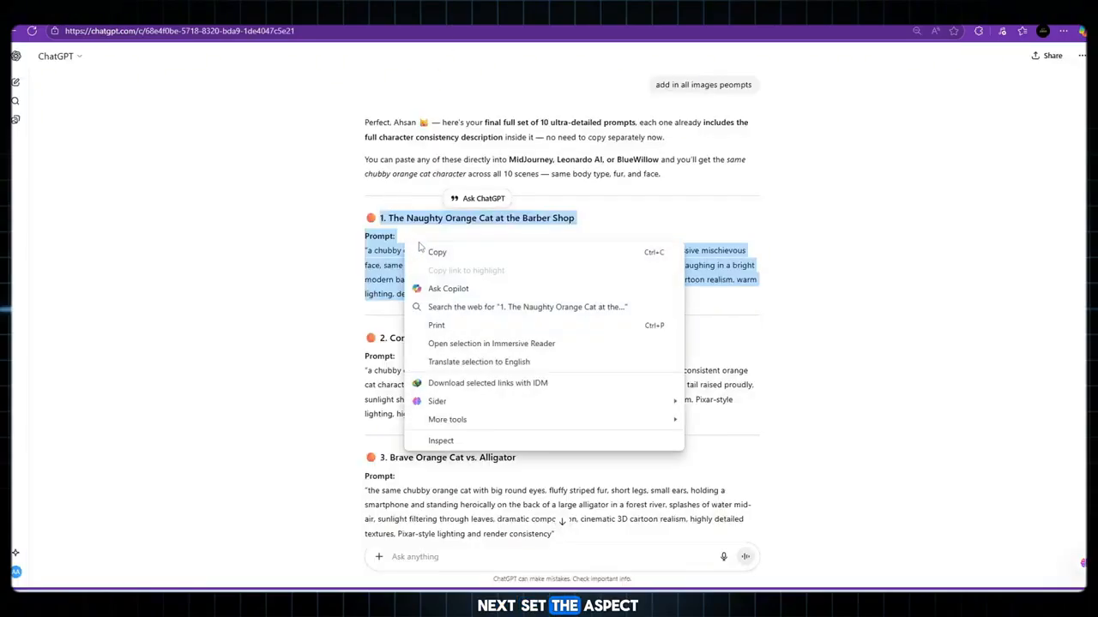
left_click(426, 250)
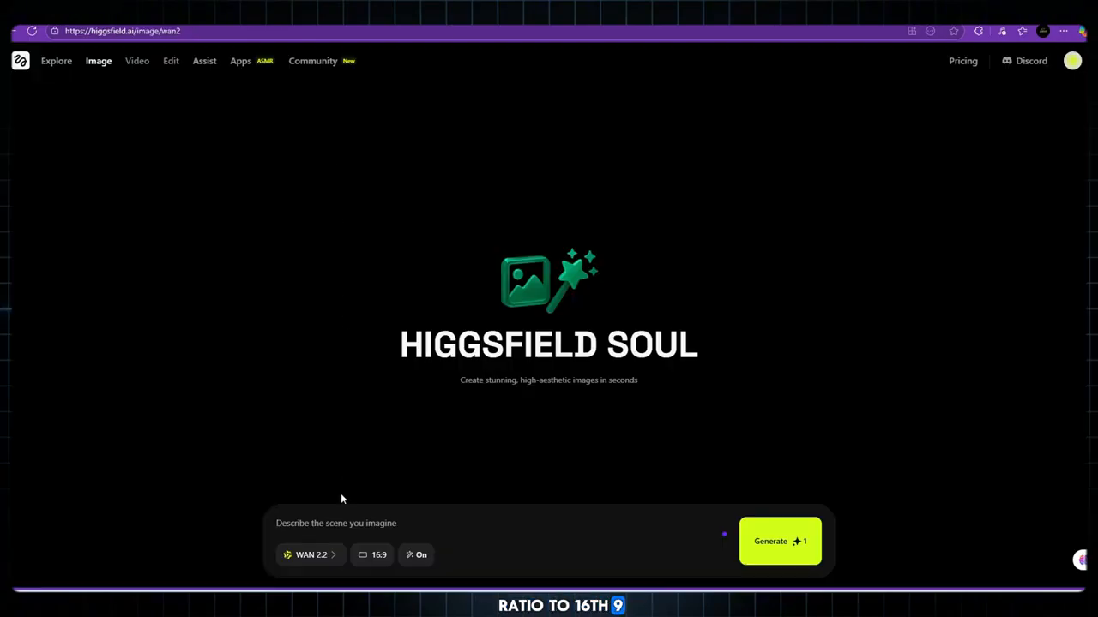
- Paste the copied barber shop prompt as the scene description and generate its images with WAN 2.2 at 16:9
right_click(342, 499)
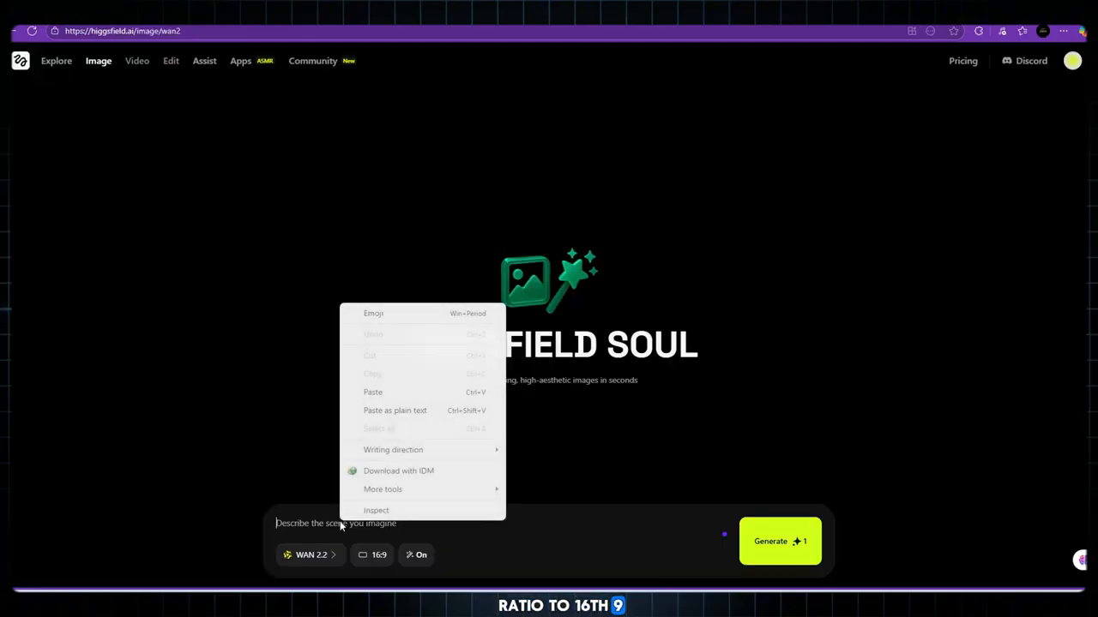
left_click(383, 401)
left_click(776, 557)
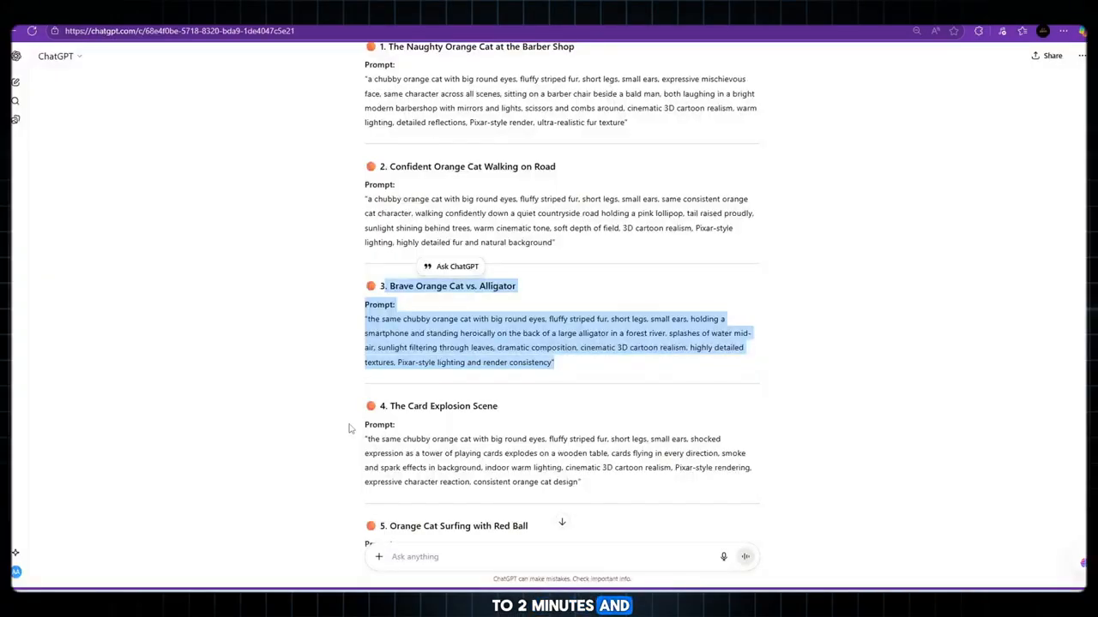
- Copy the ChatGPT prompts "The Card Explosion Scene" and "Orange Cat Surfing with Red Ball" into the Higgsfield scene description and generate images from each
left_click_drag(386, 406, 624, 493)
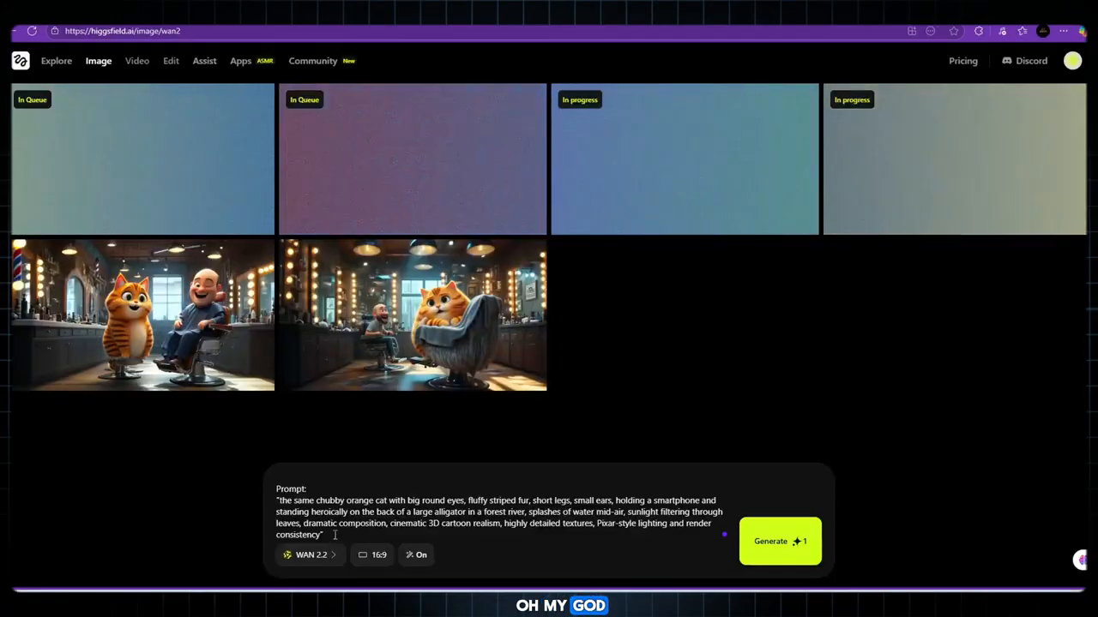
key("ctrl+v")
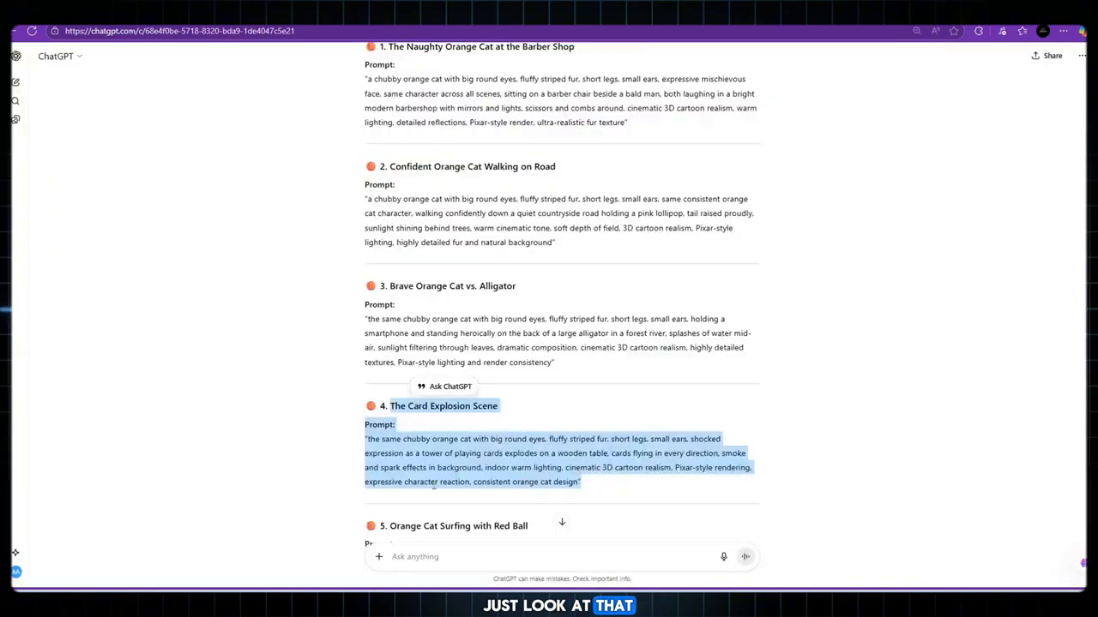
scroll(624, 493, "down", 3)
left_click_drag(379, 297, 491, 373)
key("ctrl+a")
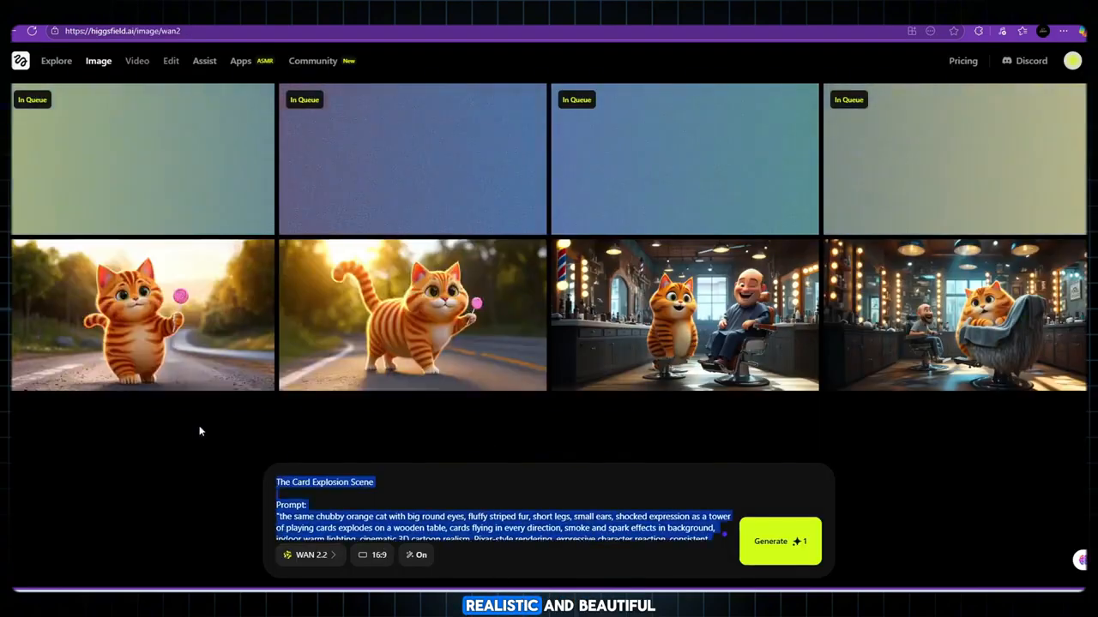
key("BackSpace")
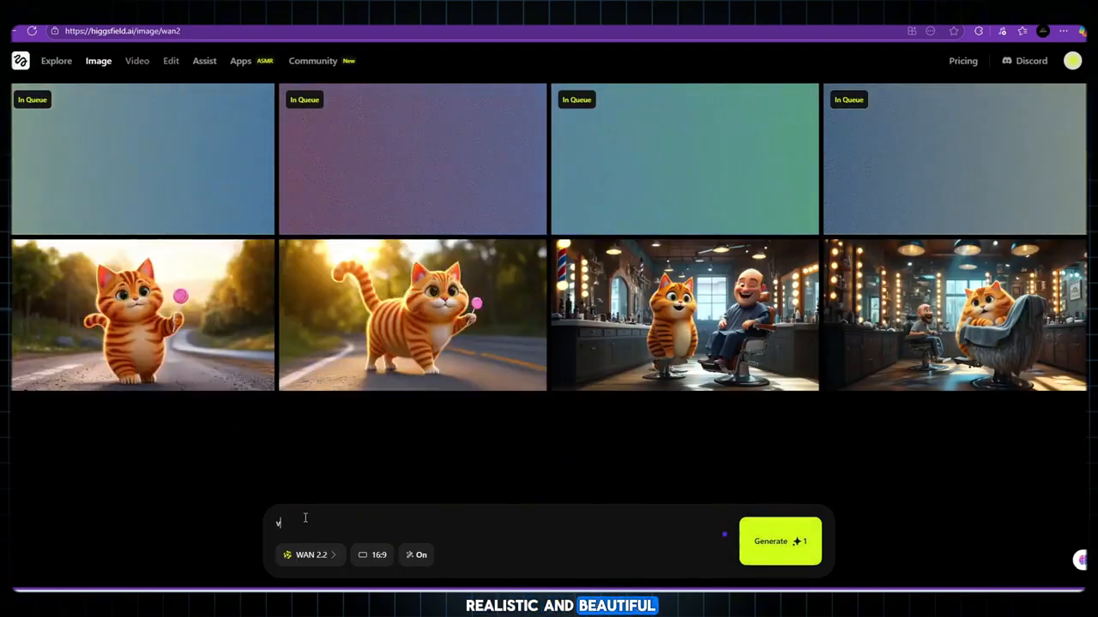
key("ctrl+v")
left_click(766, 547)
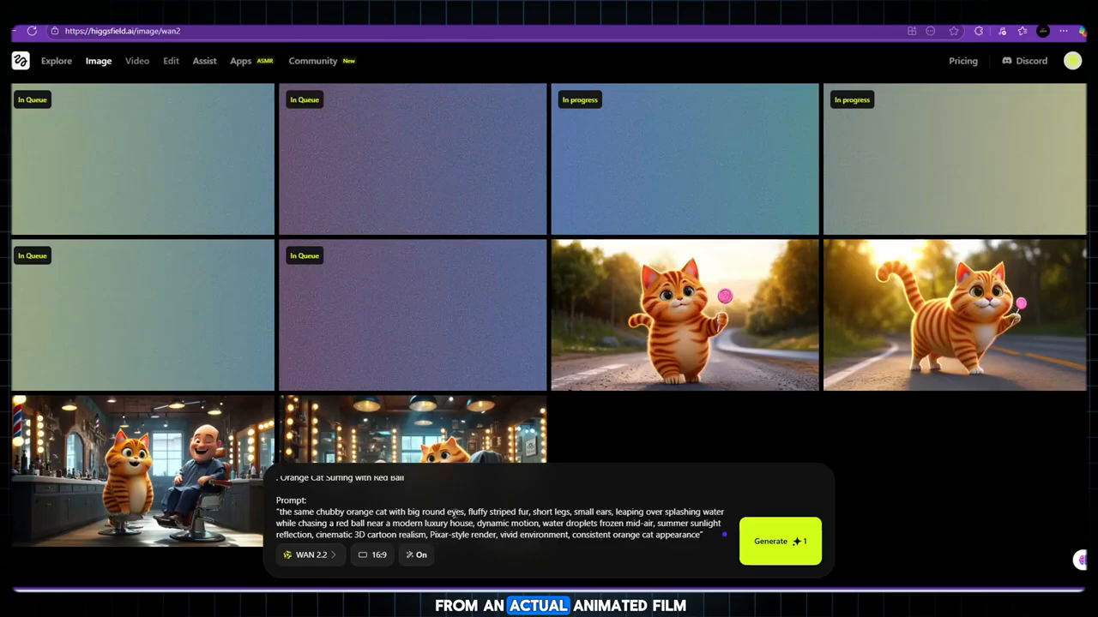
- Replace the scene description with the ChatGPT prompt "Arguing with Dog in Alley" and generate its images
key("ctrl+a")
scroll(561, 326, "down", 1)
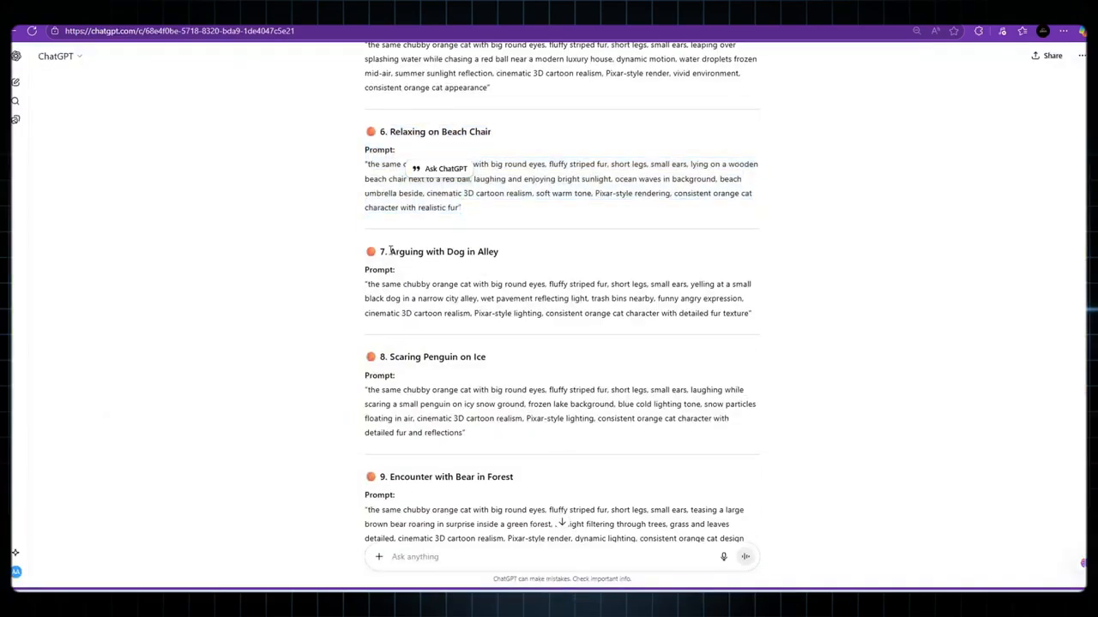
left_click_drag(391, 251, 751, 314)
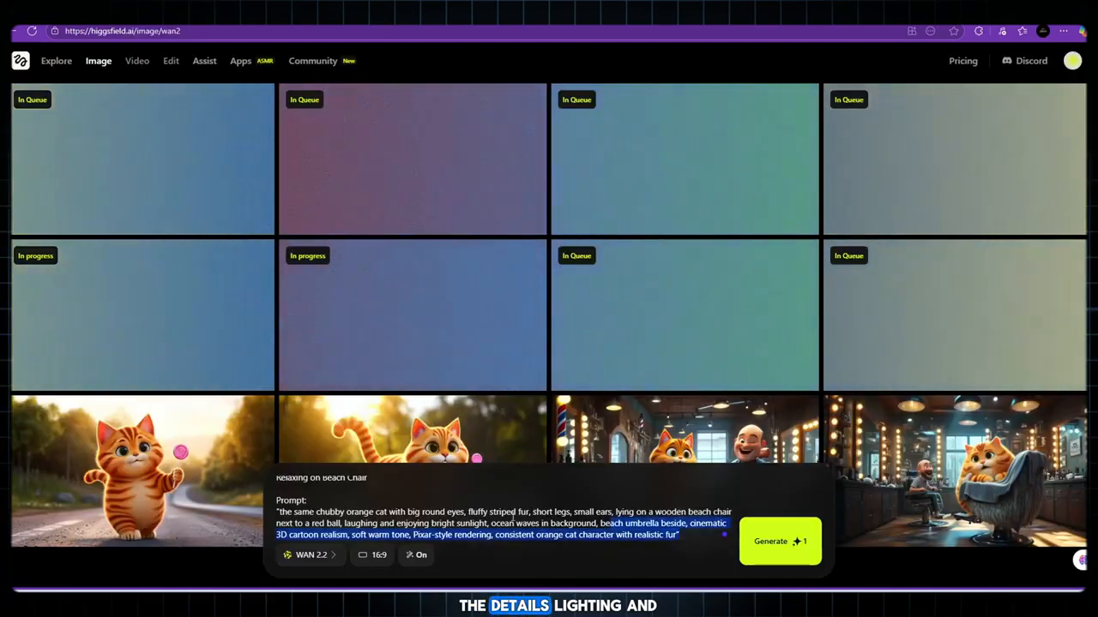
key("ctrl+v")
left_click(772, 541)
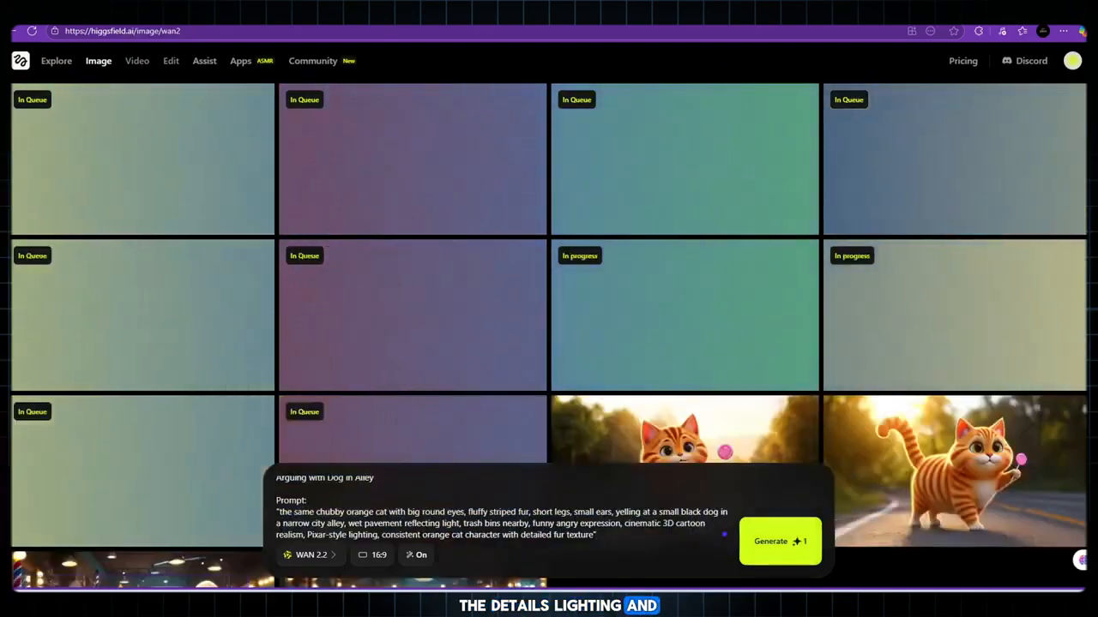
- Generate images from the ChatGPT prompts "Scaring Penguin on Ice" and "Encounter with Bear in Forest", replacing the scene description each time
scroll(390, 299, "down", 1)
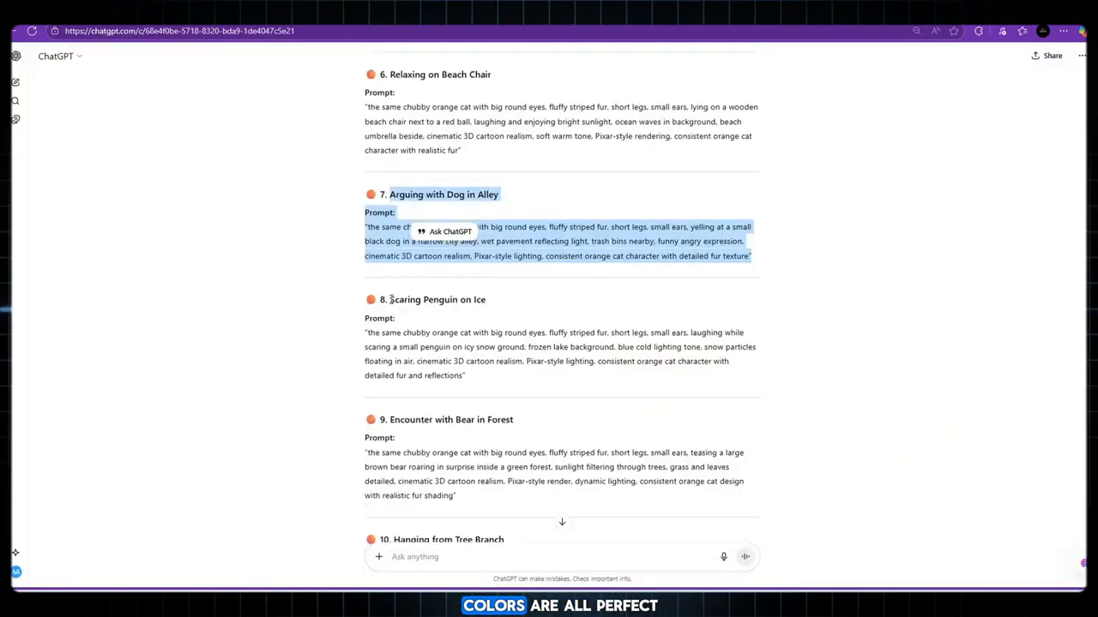
left_click_drag(391, 300, 694, 381)
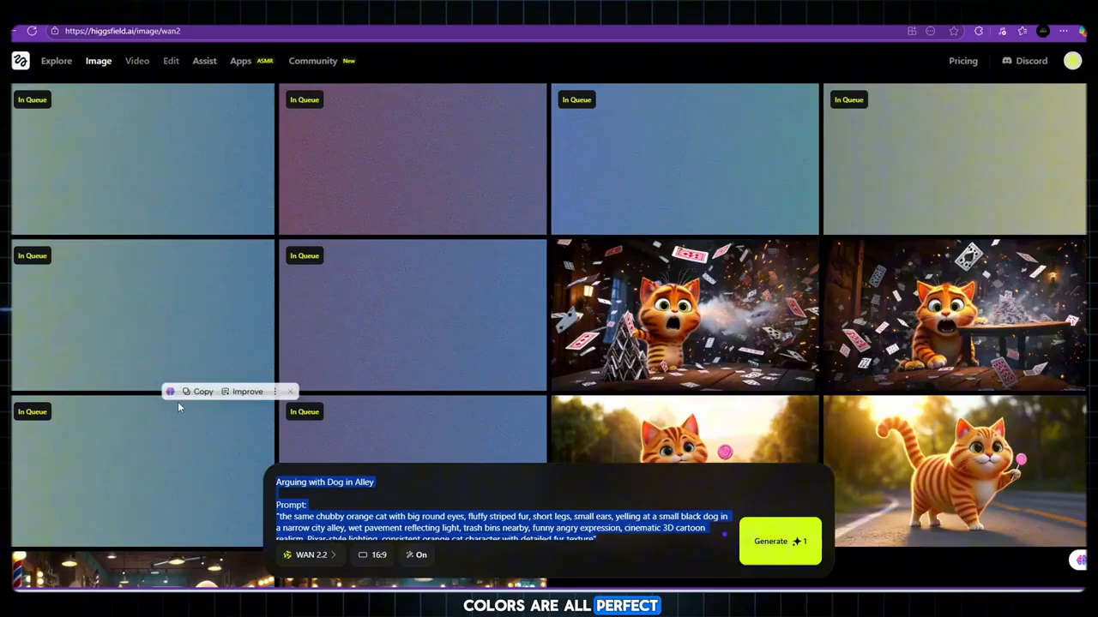
key("ctrl+v")
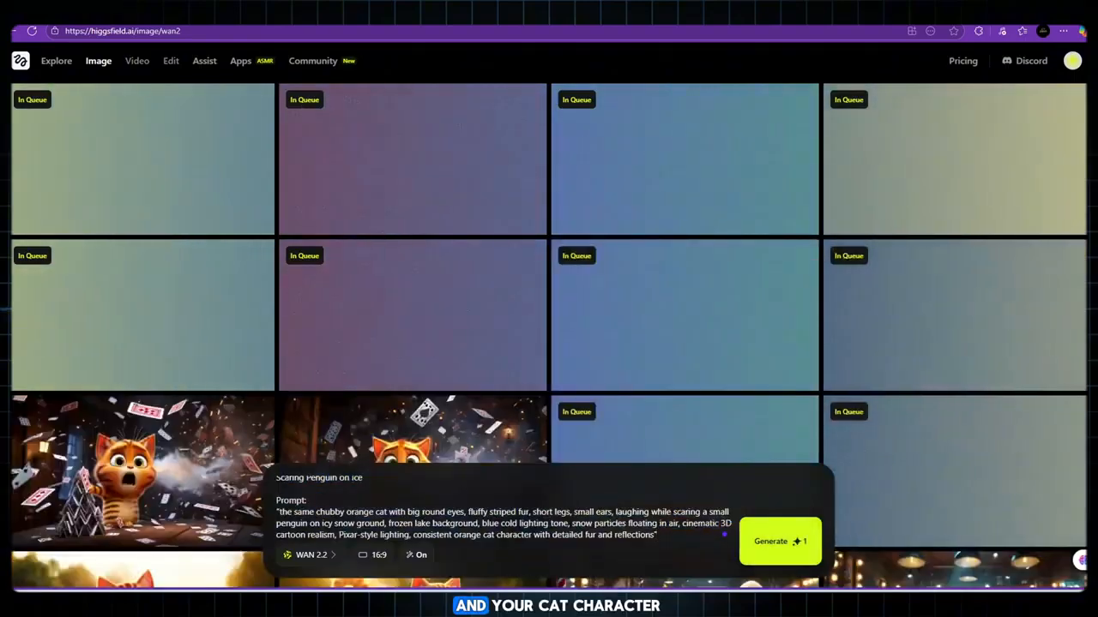
scroll(562, 326, "down", 1)
left_click_drag(386, 306, 645, 384)
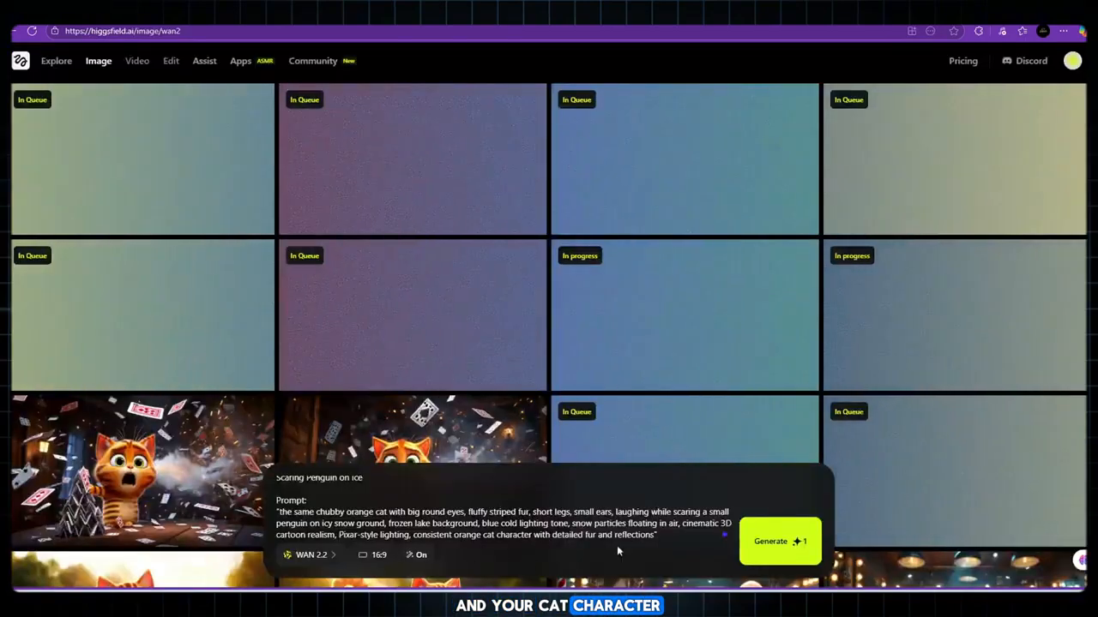
key("ctrl+v")
left_click(776, 539)
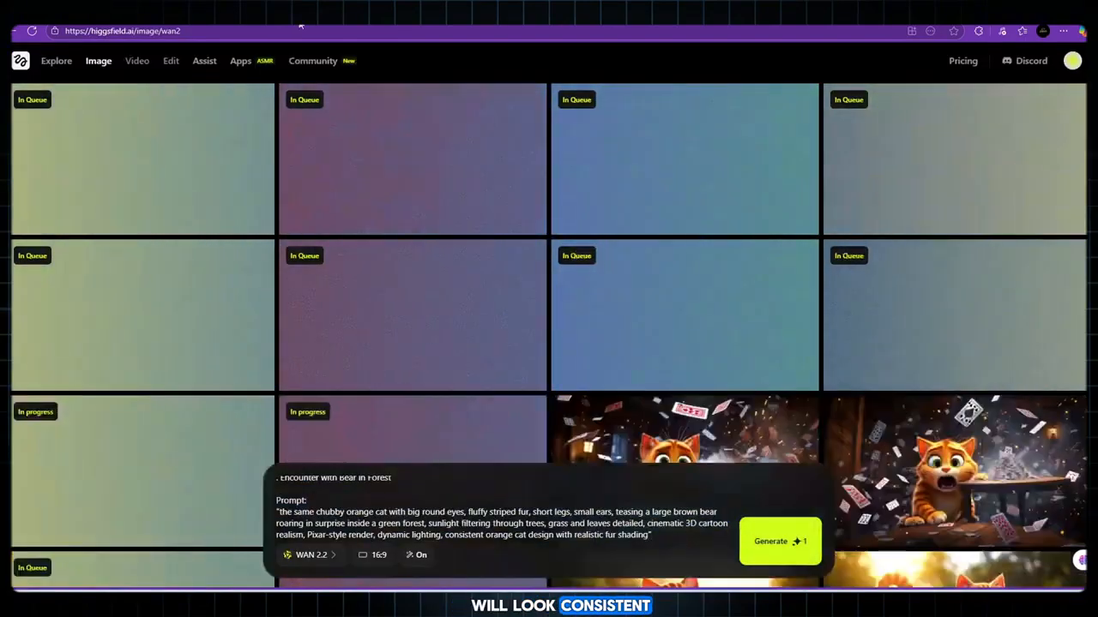
- Replace the scene description with the ChatGPT prompt "Hanging from Tree Branch" and generate its images
scroll(390, 307, "down", 1)
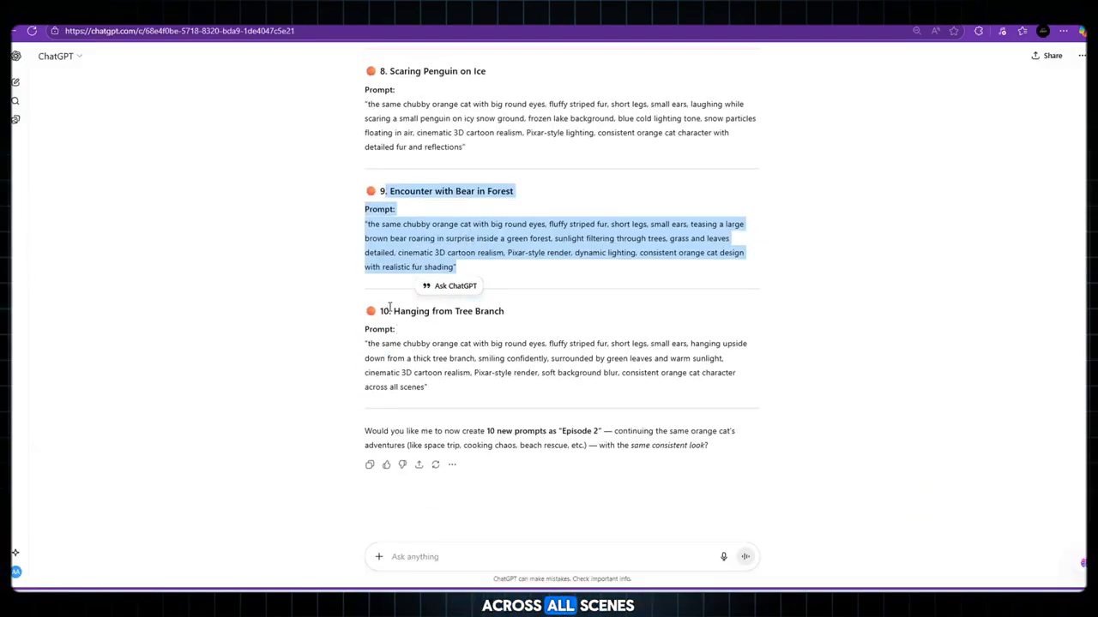
left_click_drag(389, 307, 446, 387)
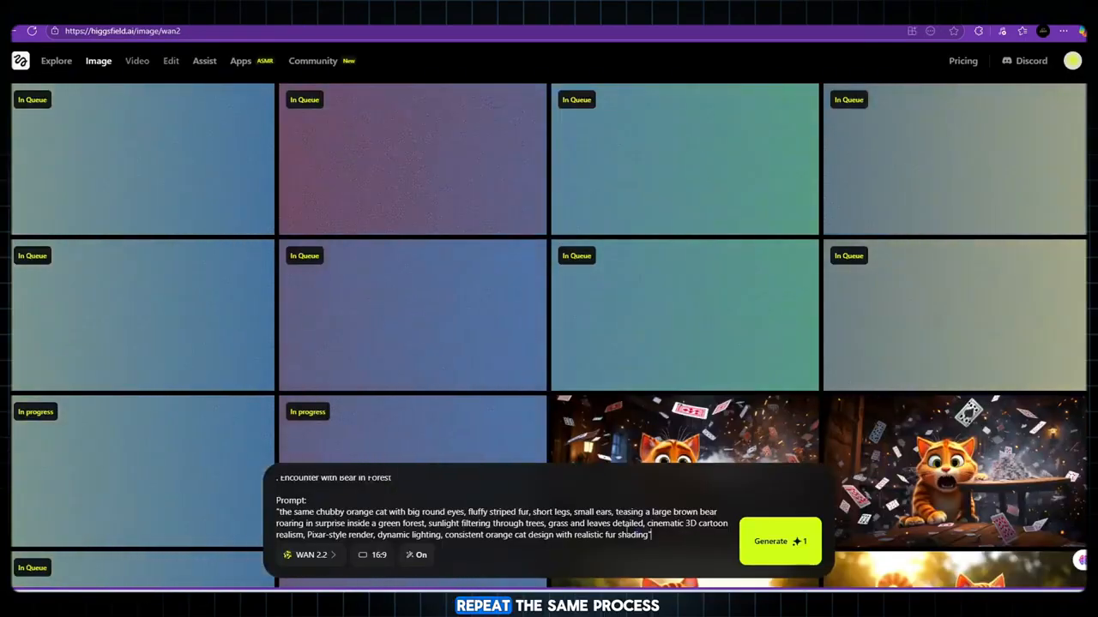
key("ctrl+v")
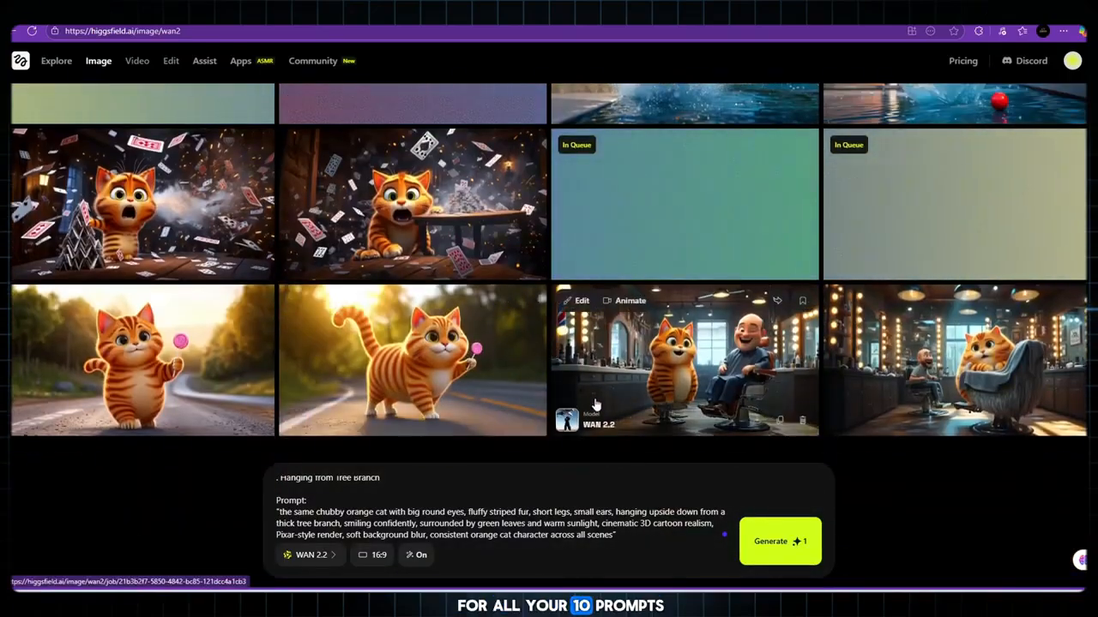
- Download the finished orange cat images from the gallery, including the road, alligator, card explosion and pool scenes
scroll(591, 396, "up", 2)
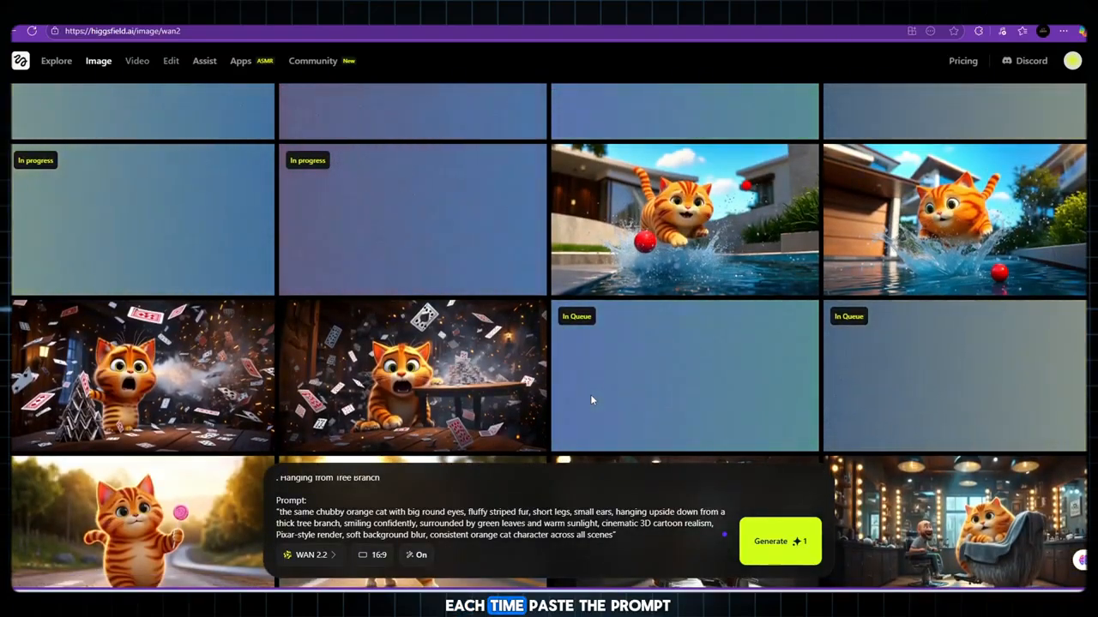
scroll(587, 368, "down", 2)
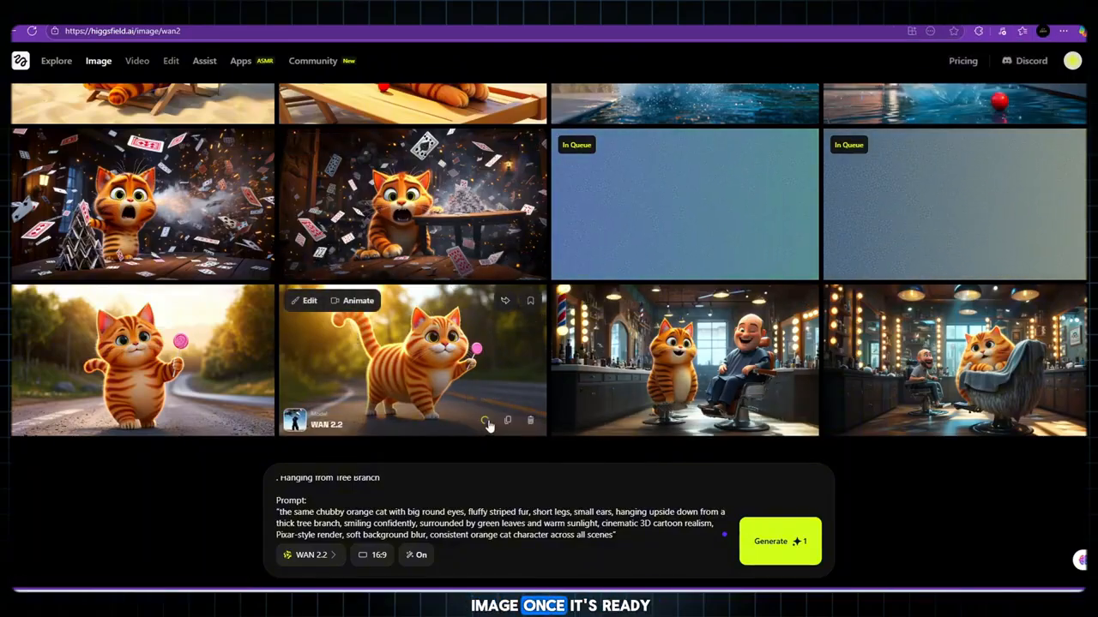
left_click(962, 100)
scroll(988, 464, "up", 1)
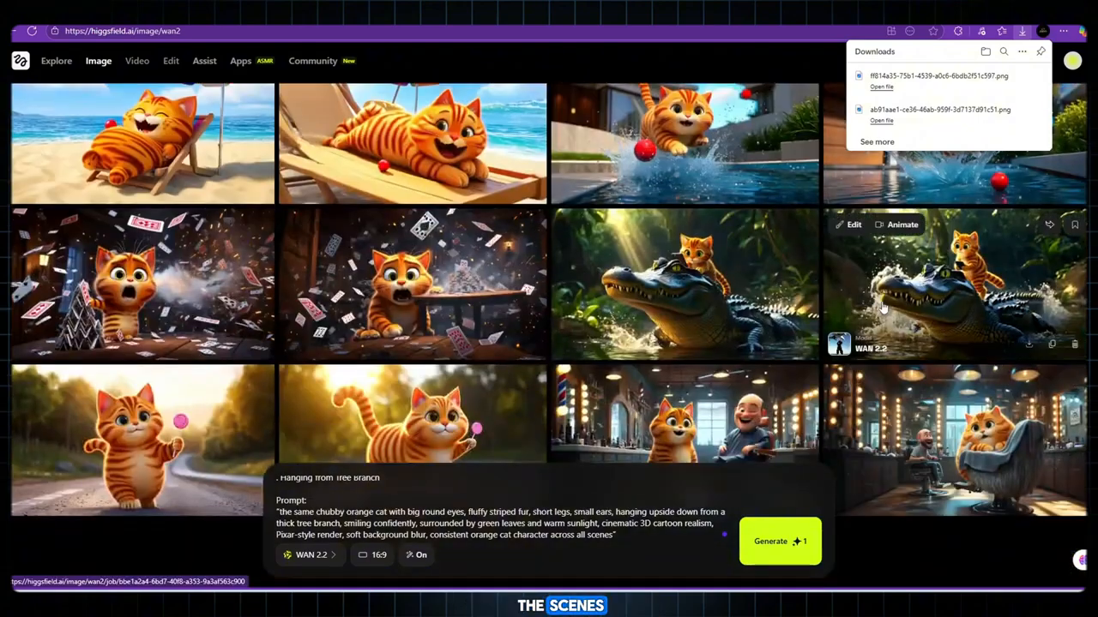
left_click(749, 124)
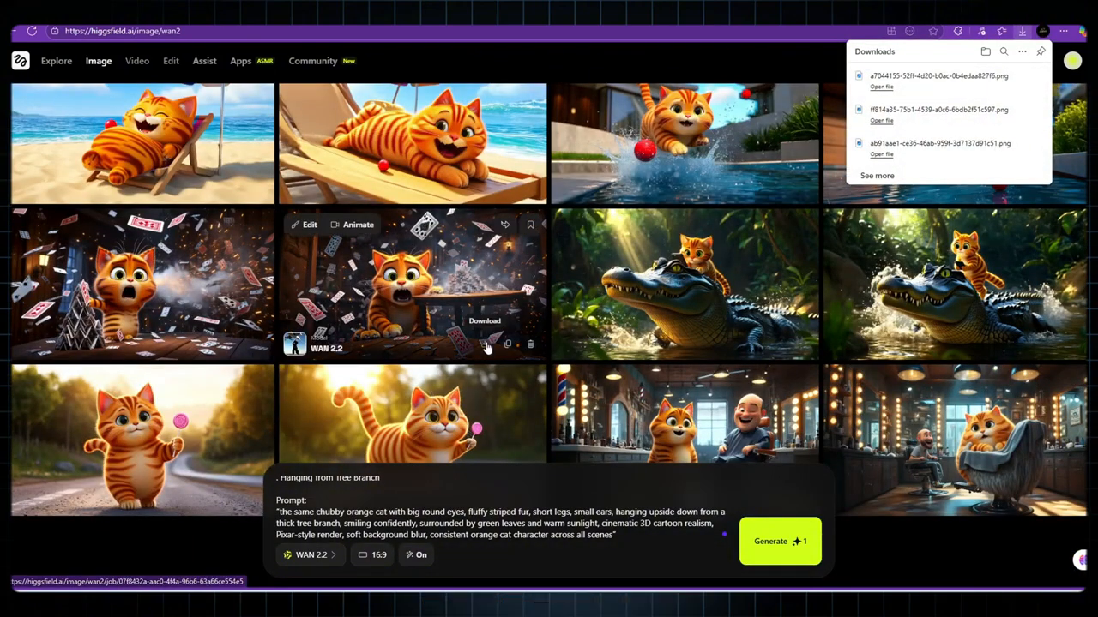
left_click(487, 344)
left_click(962, 99)
scroll(1022, 193, "up", 2)
left_click(1027, 304)
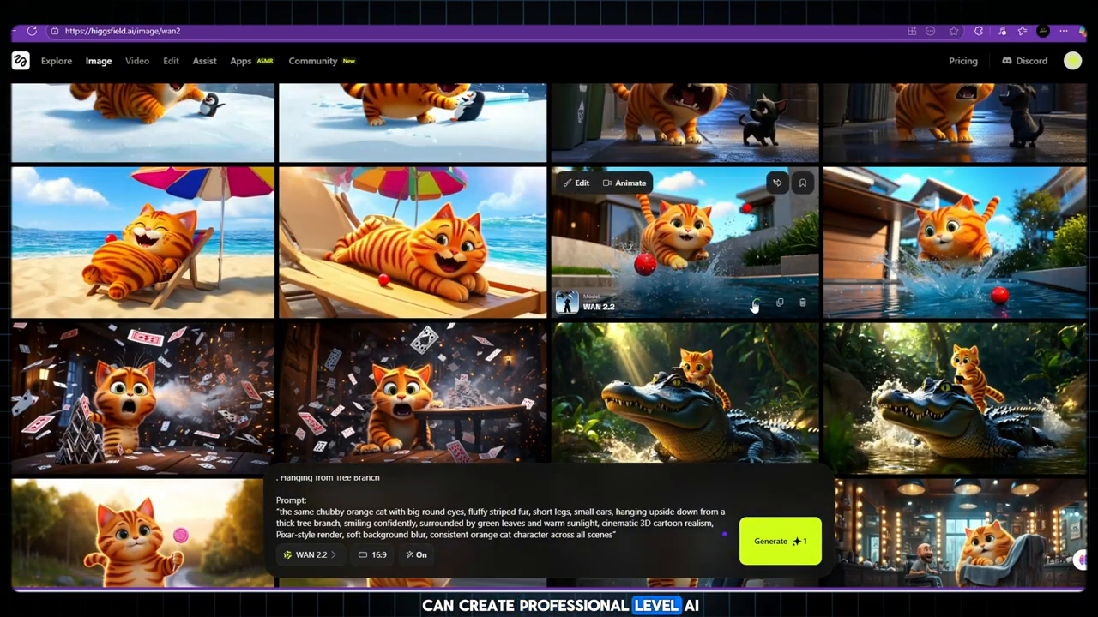
scroll(962, 150, "up", 2)
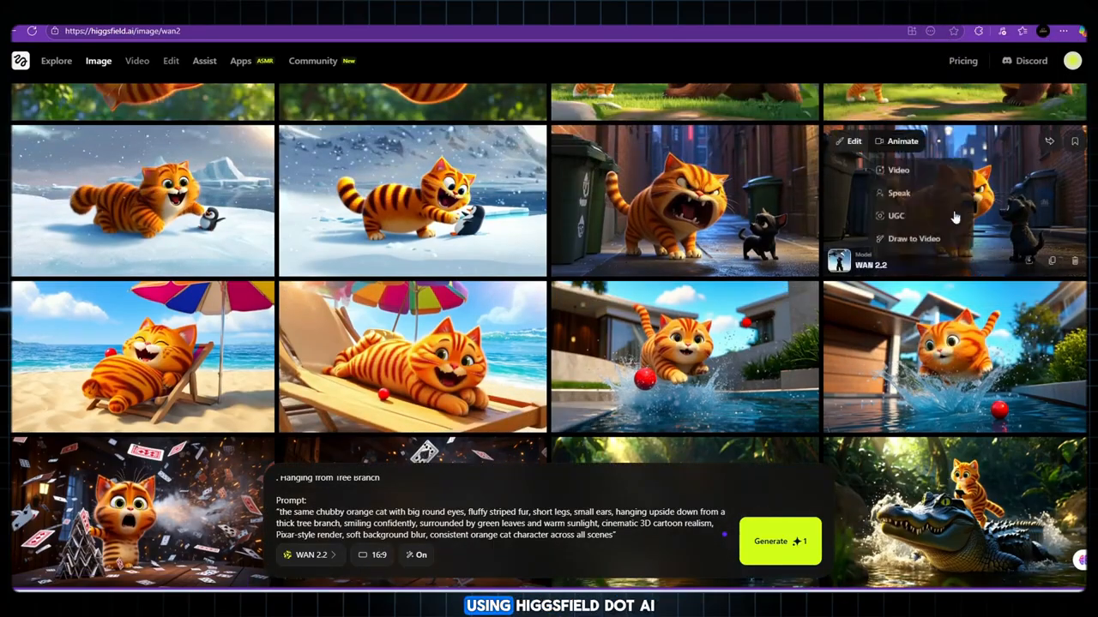
left_click(937, 220)
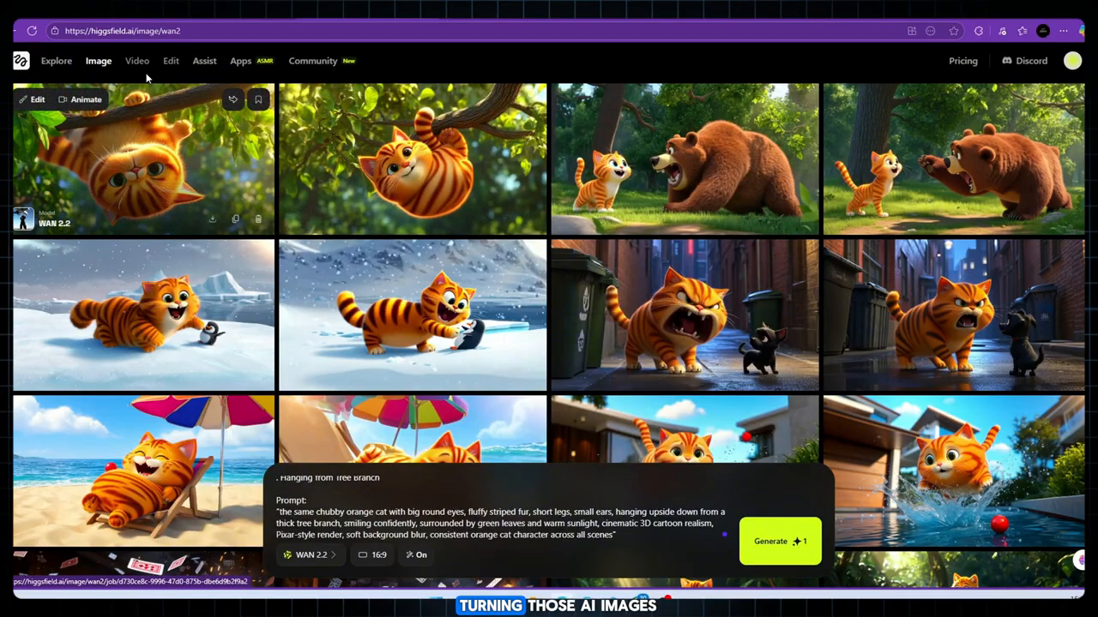
- Open the video generator with the Sora 2 model and set the clip duration to 8s
mouse_move(136, 70)
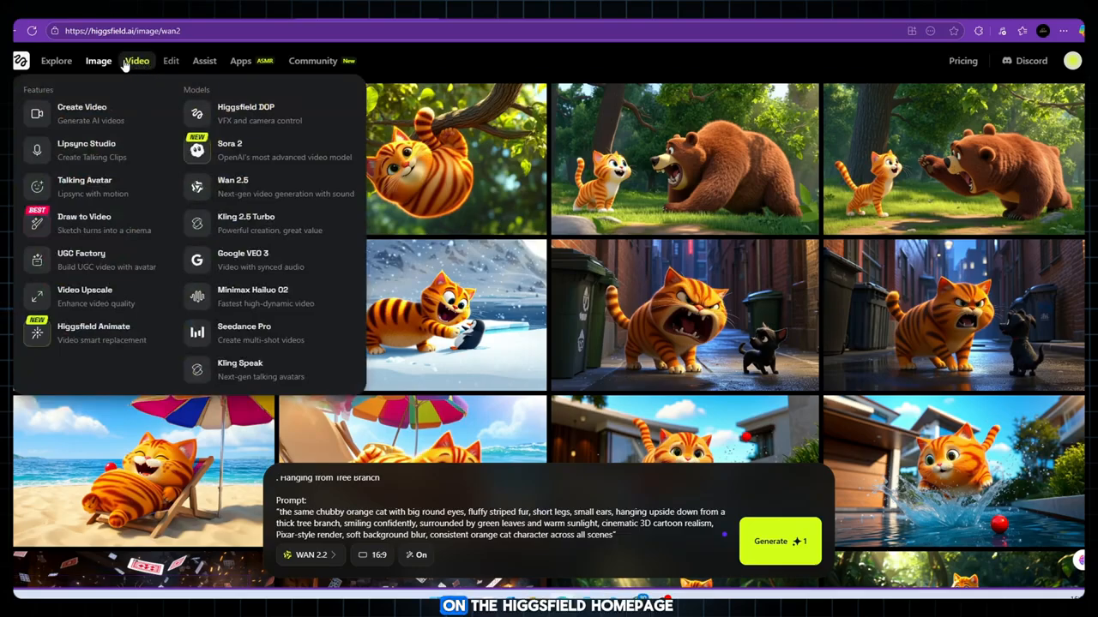
left_click(243, 158)
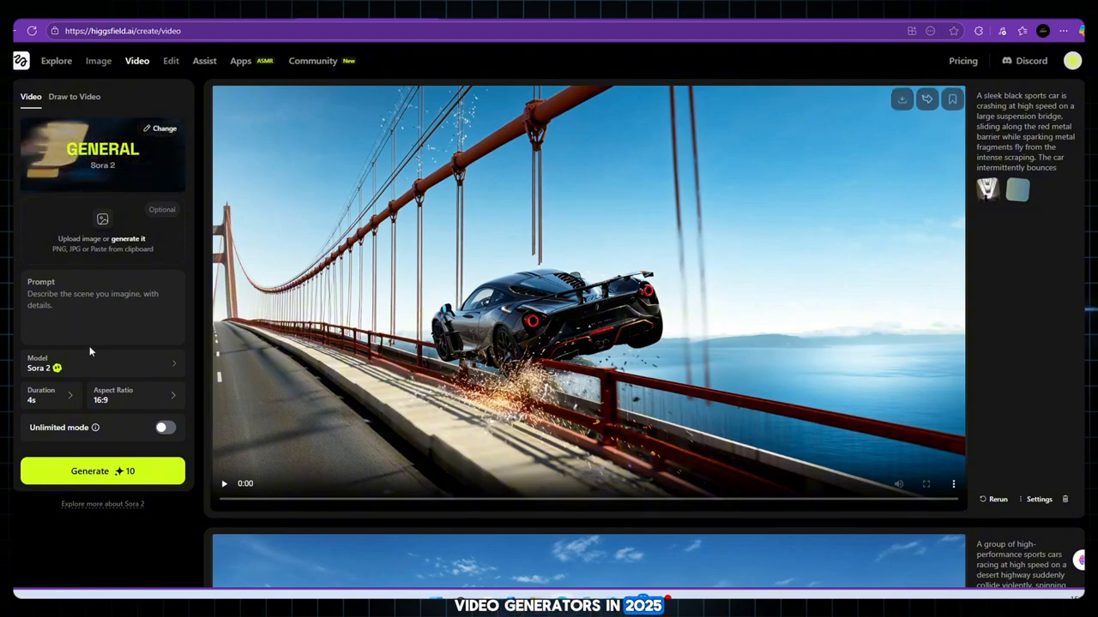
left_click(74, 392)
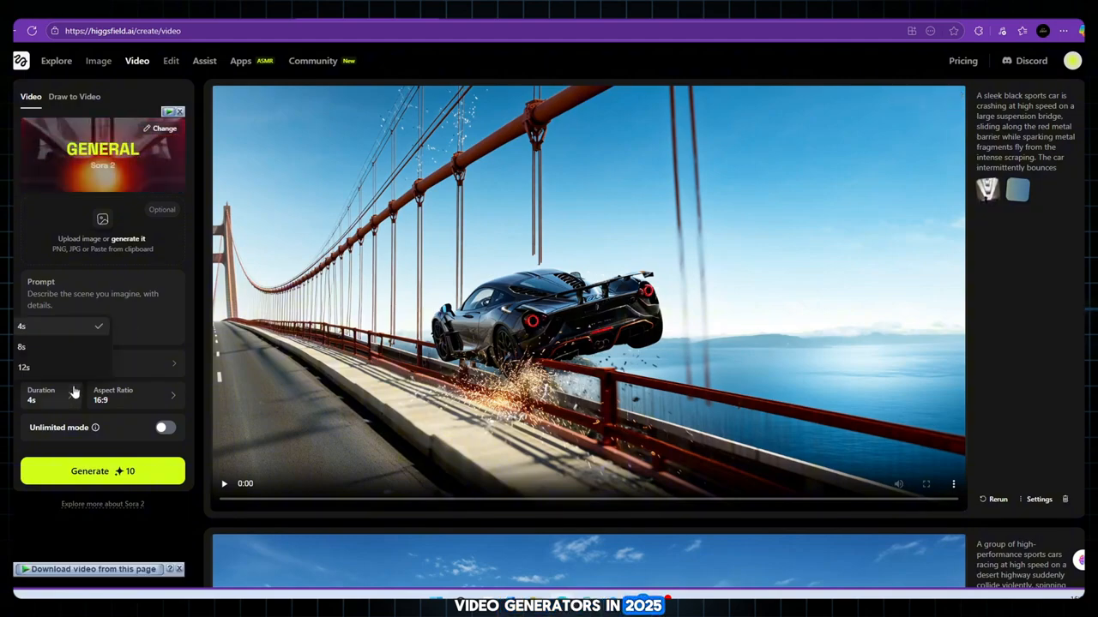
left_click(53, 345)
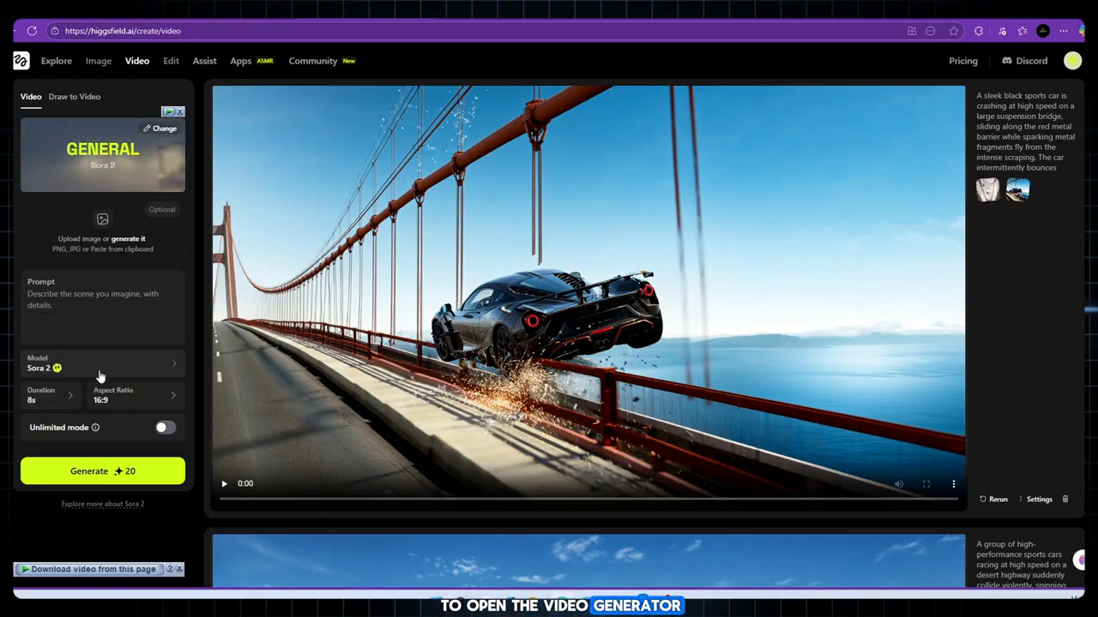
- Upload the downloaded image of the cat and the bald man in the barber shop as the video's input image
mouse_move(96, 219)
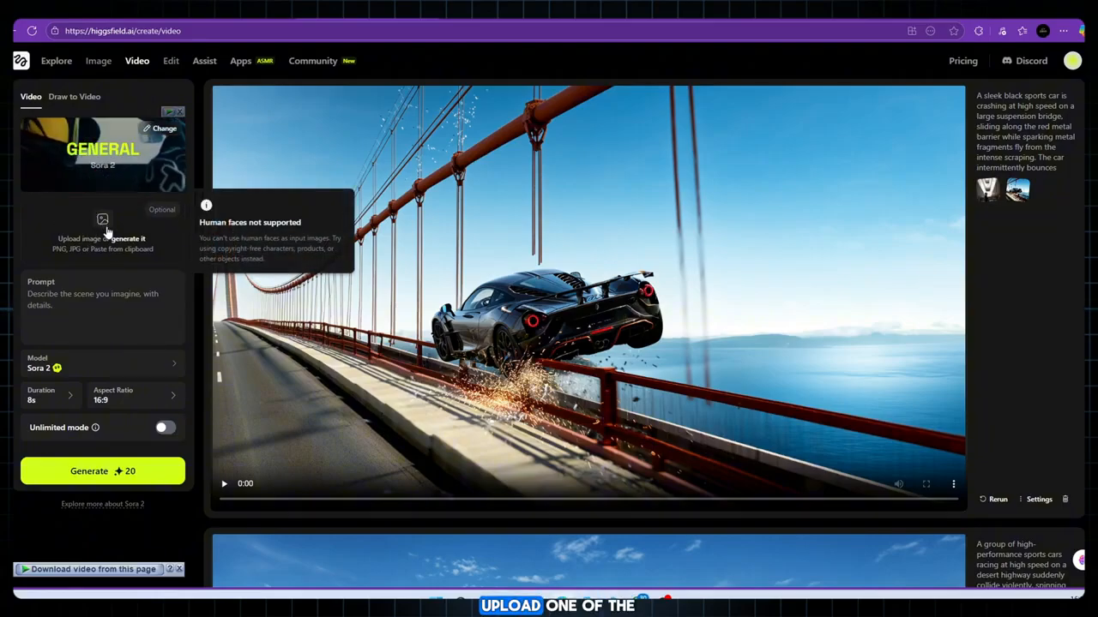
left_click(105, 230)
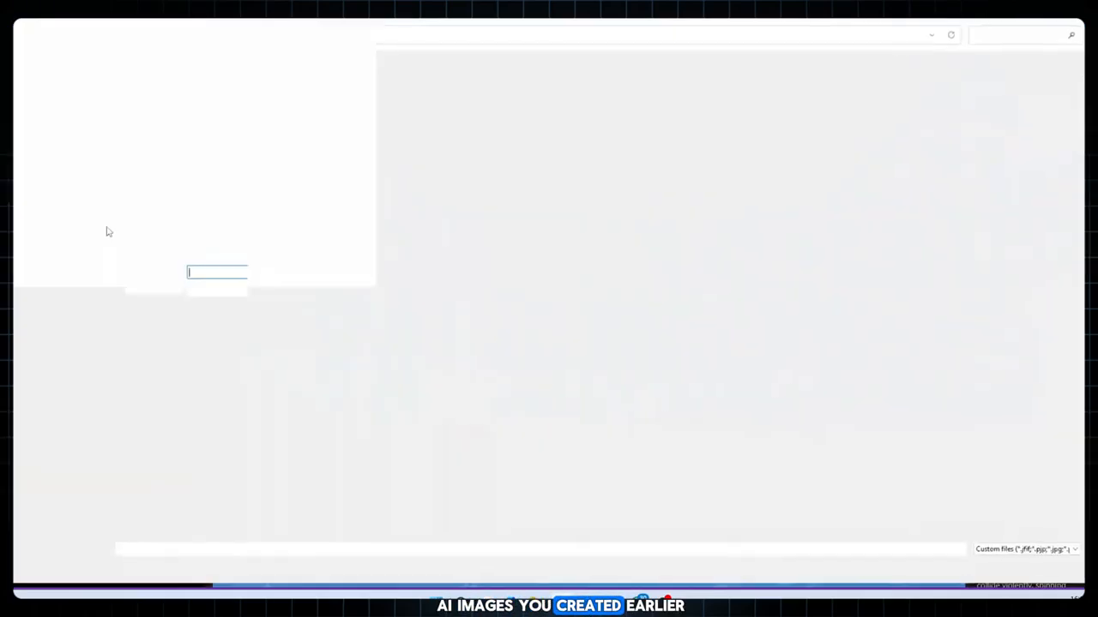
double_click(144, 174)
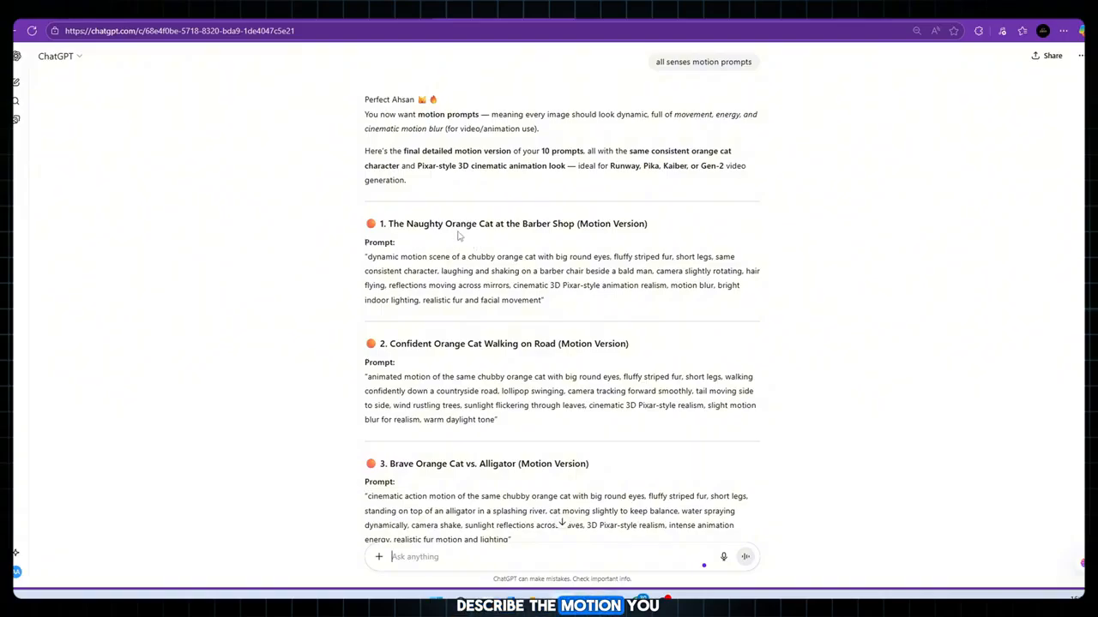
- Copy the "The Naughty Orange Cat at the Barber Shop (Motion Version)" prompt text from ChatGPT into the Higgsfield video prompt
left_click_drag(365, 253, 614, 307)
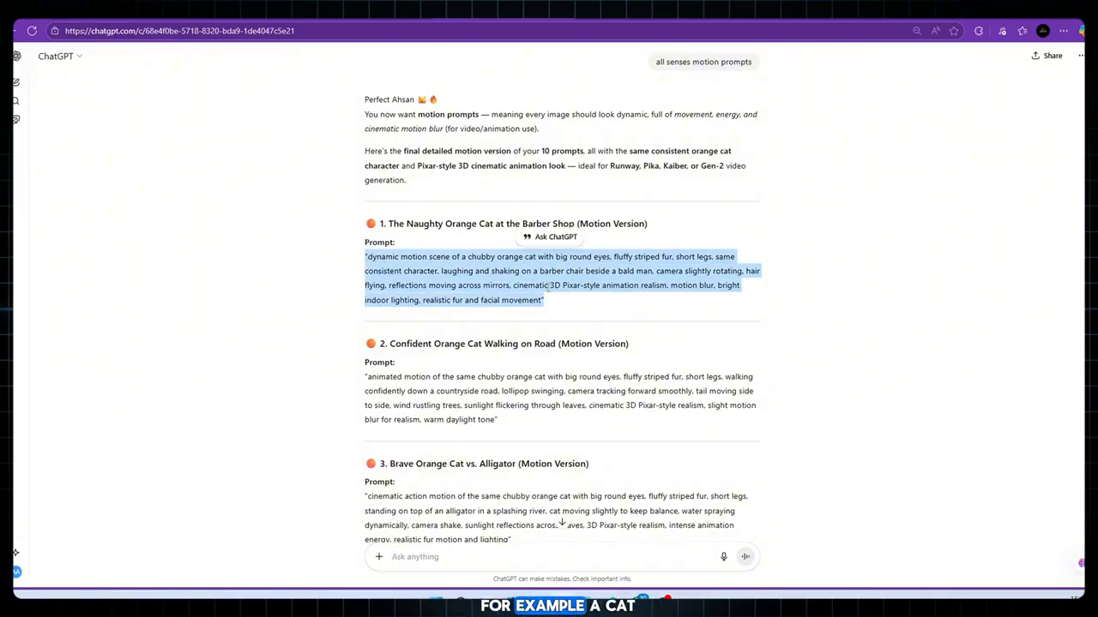
right_click(550, 286)
left_click(572, 297)
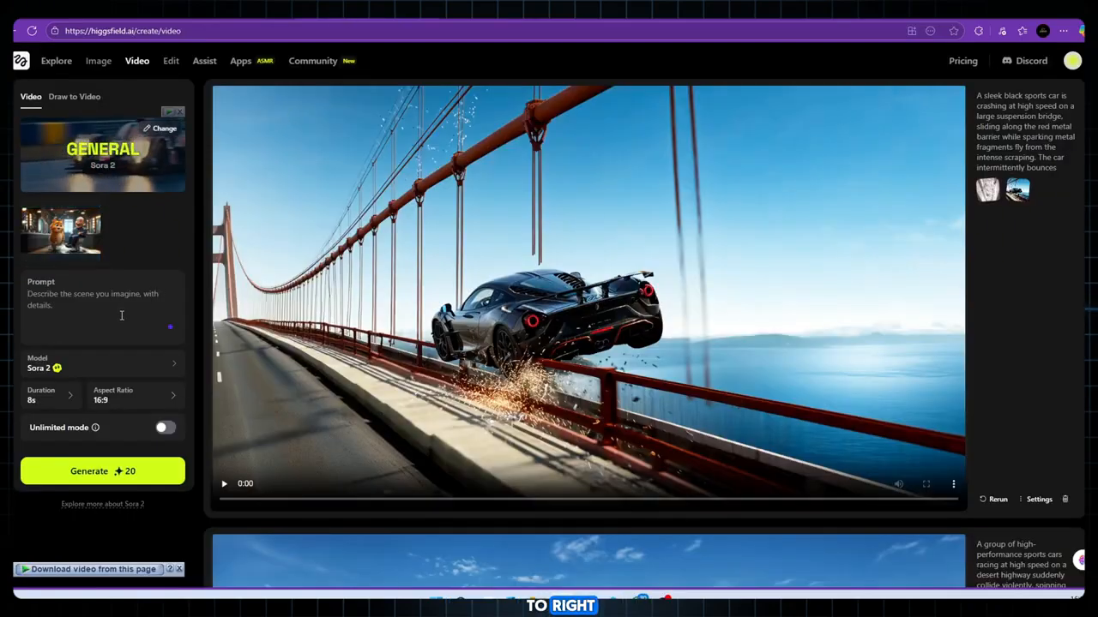
left_click(123, 317)
key("ctrl+v")
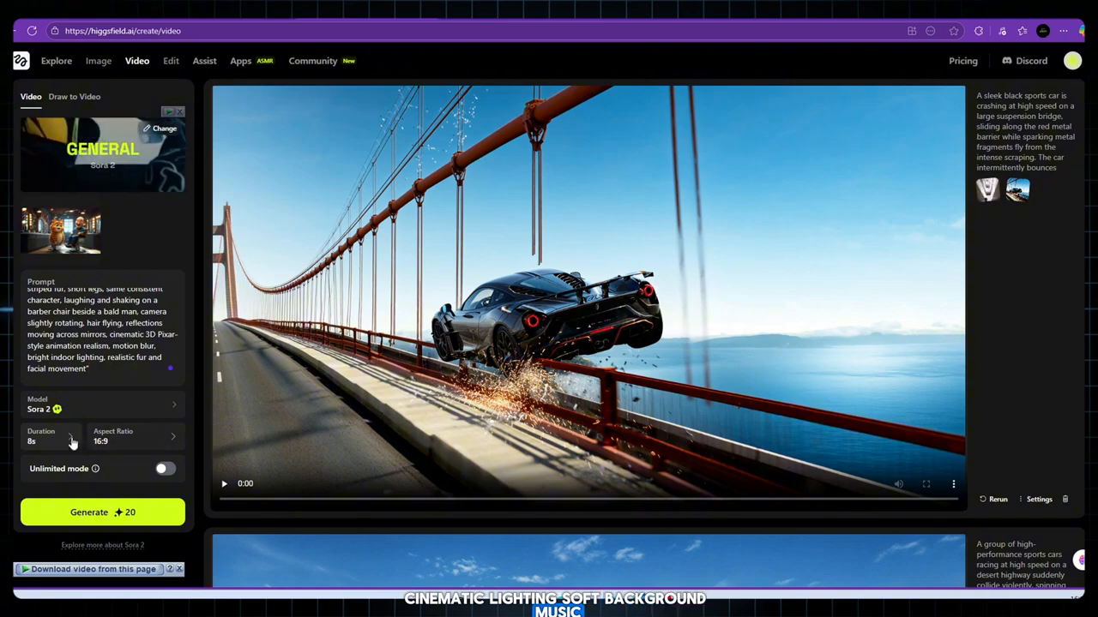
- Start generating the barber shop clip and replace the input image with the downloaded picture of the cat walking on the road
left_click(123, 513)
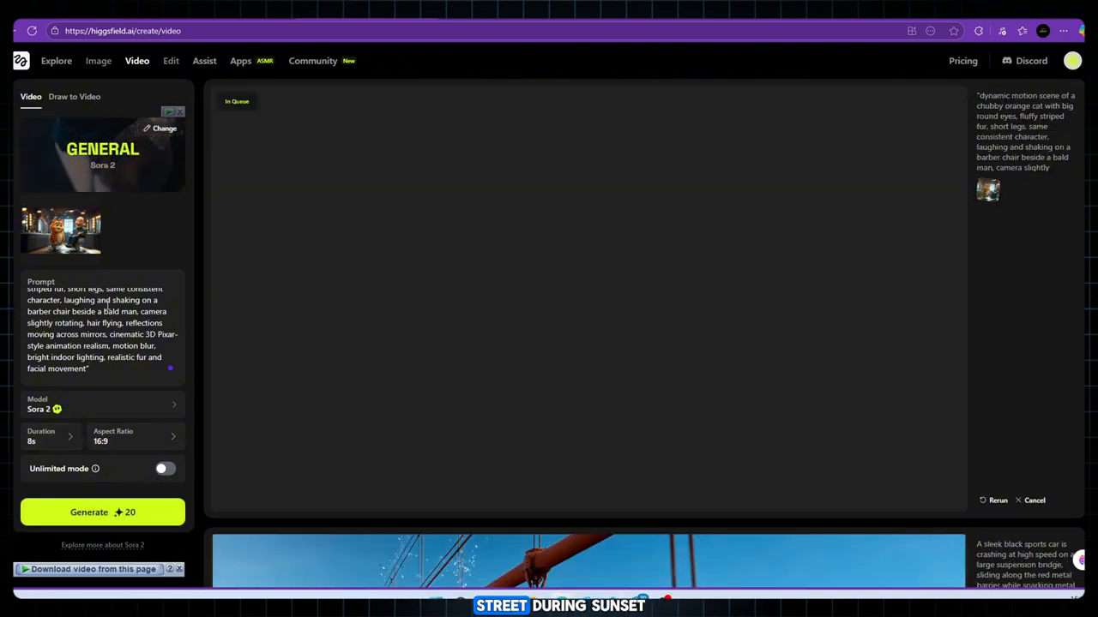
left_click(102, 198)
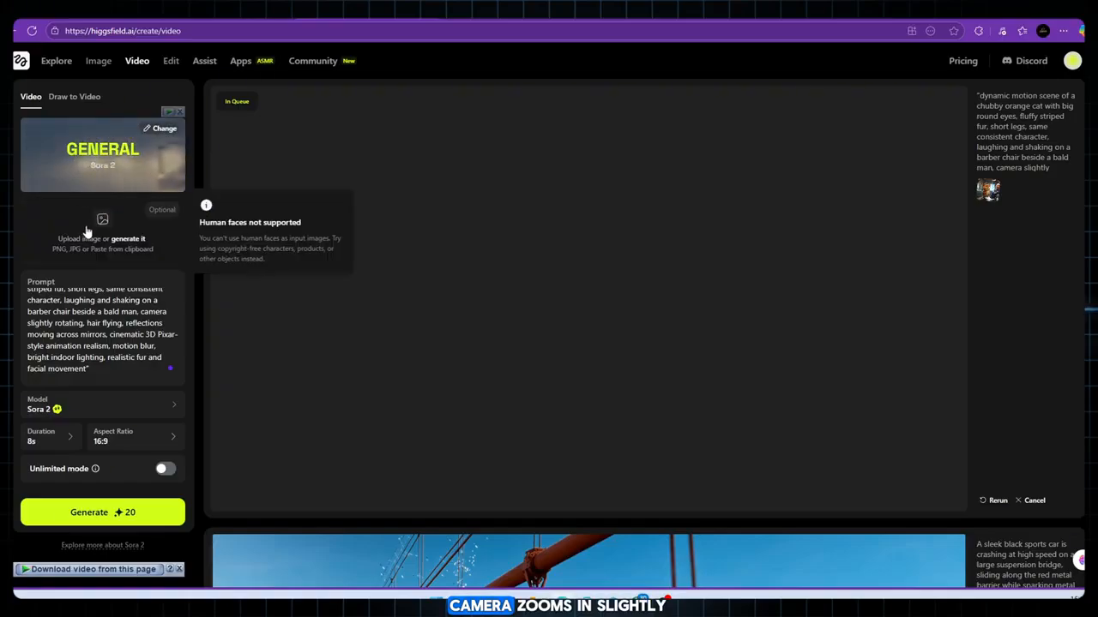
left_click(87, 230)
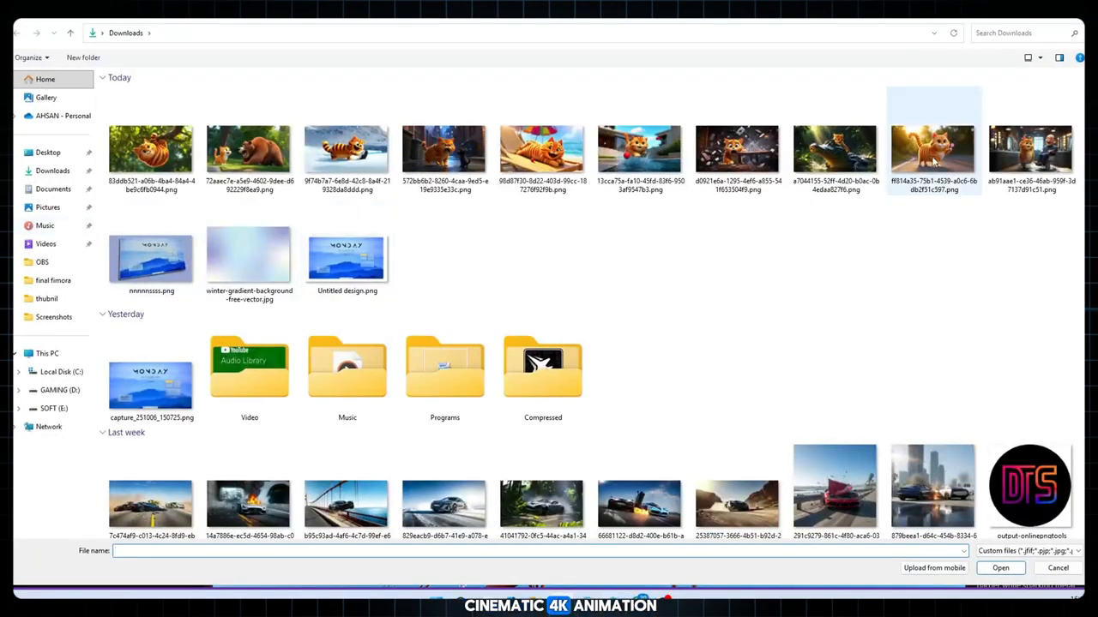
double_click(933, 160)
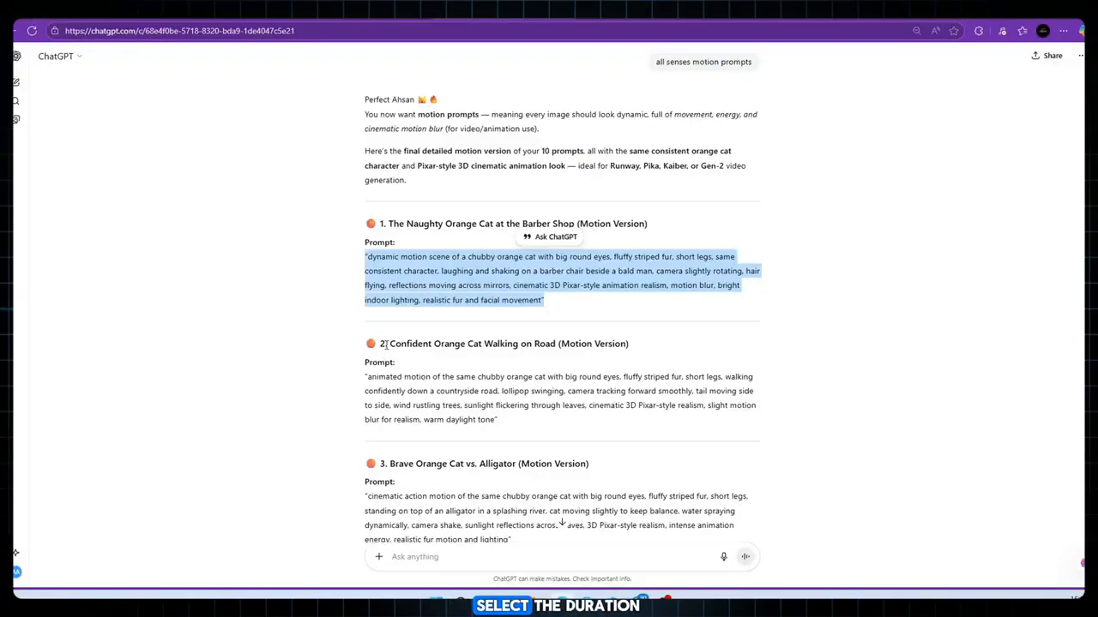
- Replace the video prompt with ChatGPT's "Confident Orange Cat Walking on Road (Motion Version)" prompt and generate the clip
left_click_drag(385, 344, 541, 422)
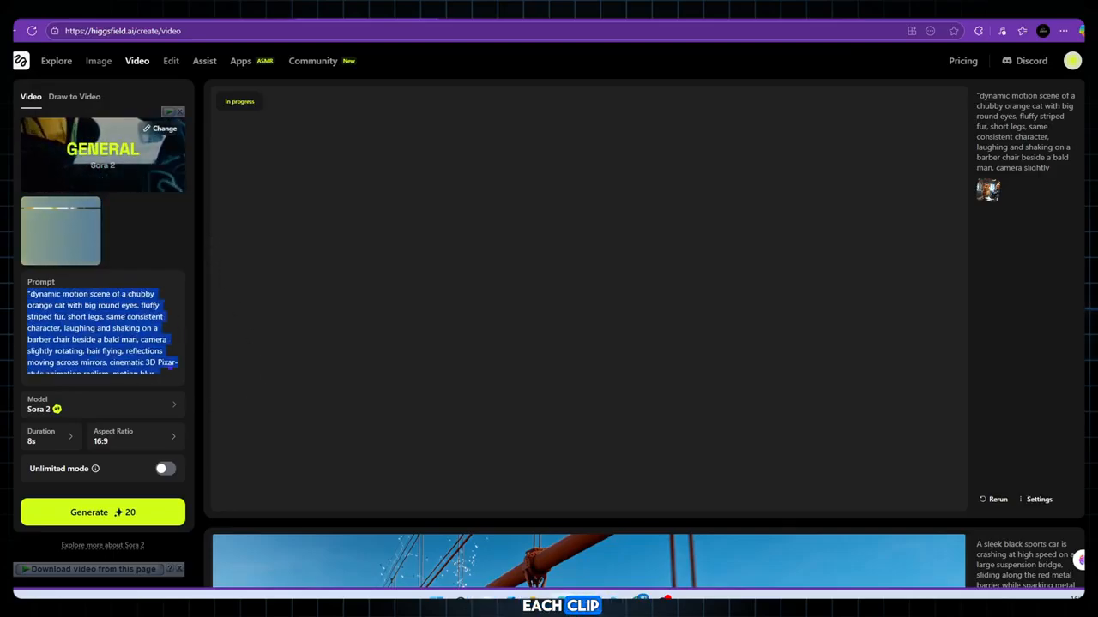
key("ctrl+v")
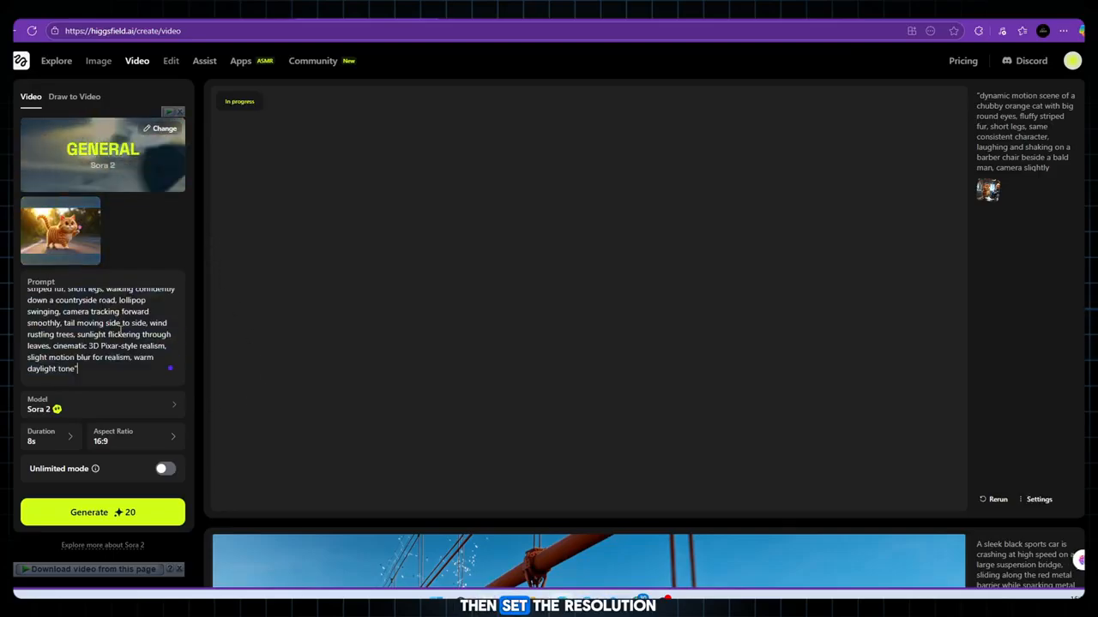
left_click(76, 518)
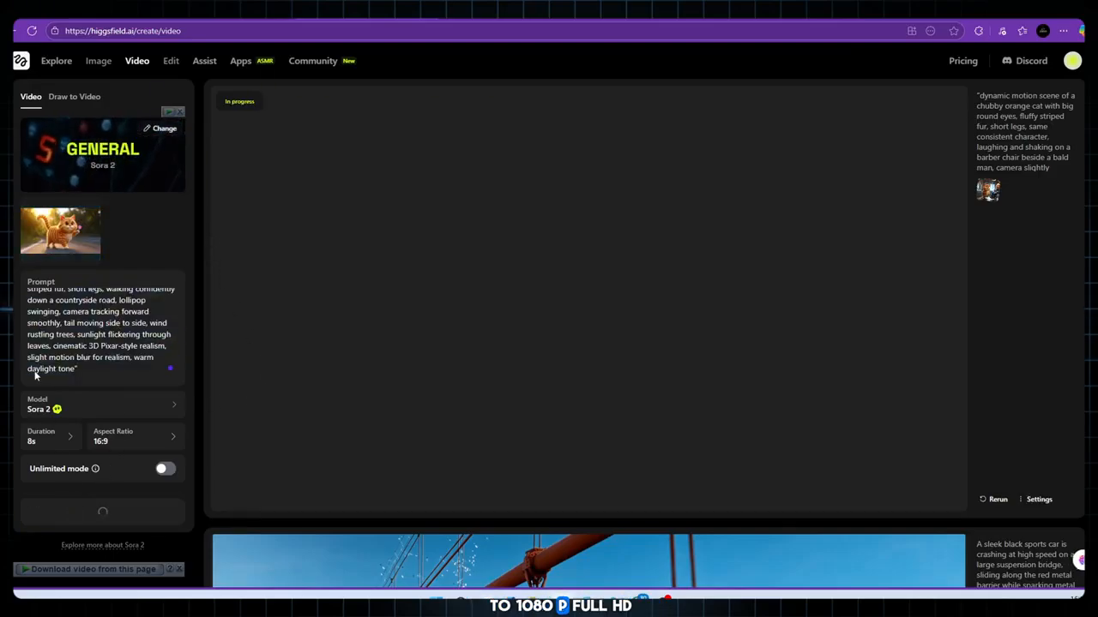
- Replace the input image with the downloaded alligator picture and select the "Brave Orange Cat vs. Alligator (Motion Version)" prompt in ChatGPT
left_click(100, 210)
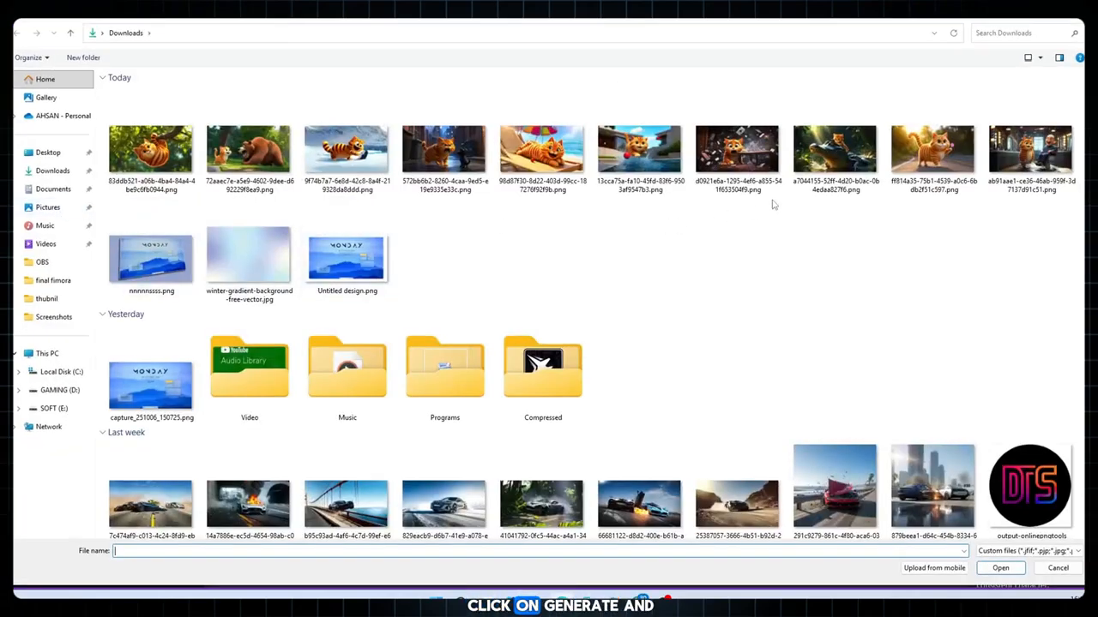
double_click(815, 155)
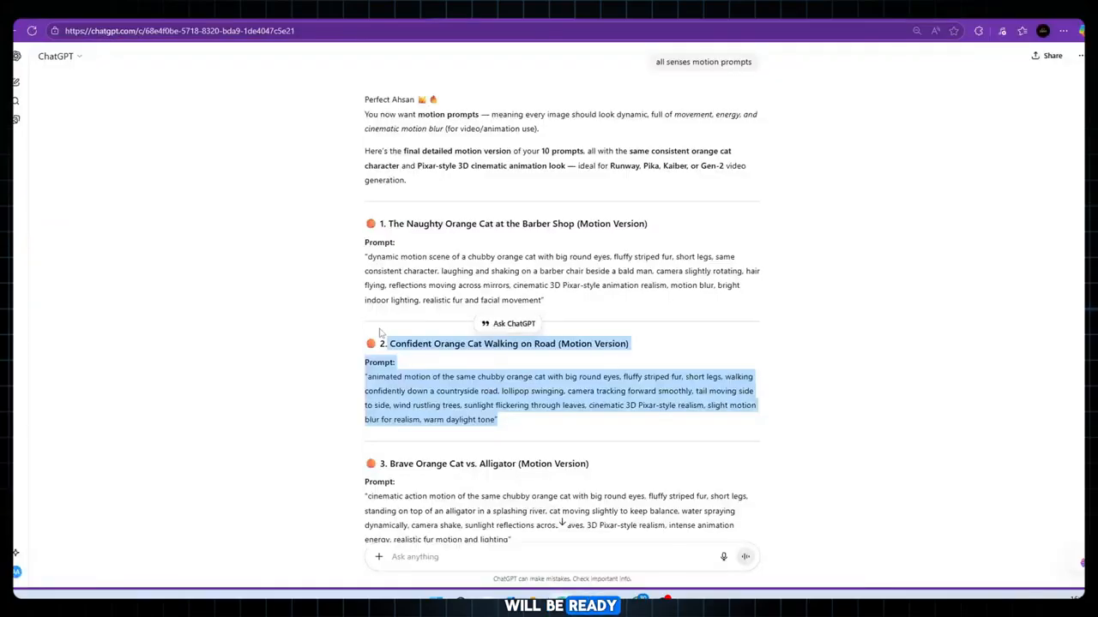
scroll(380, 352, "down", 2)
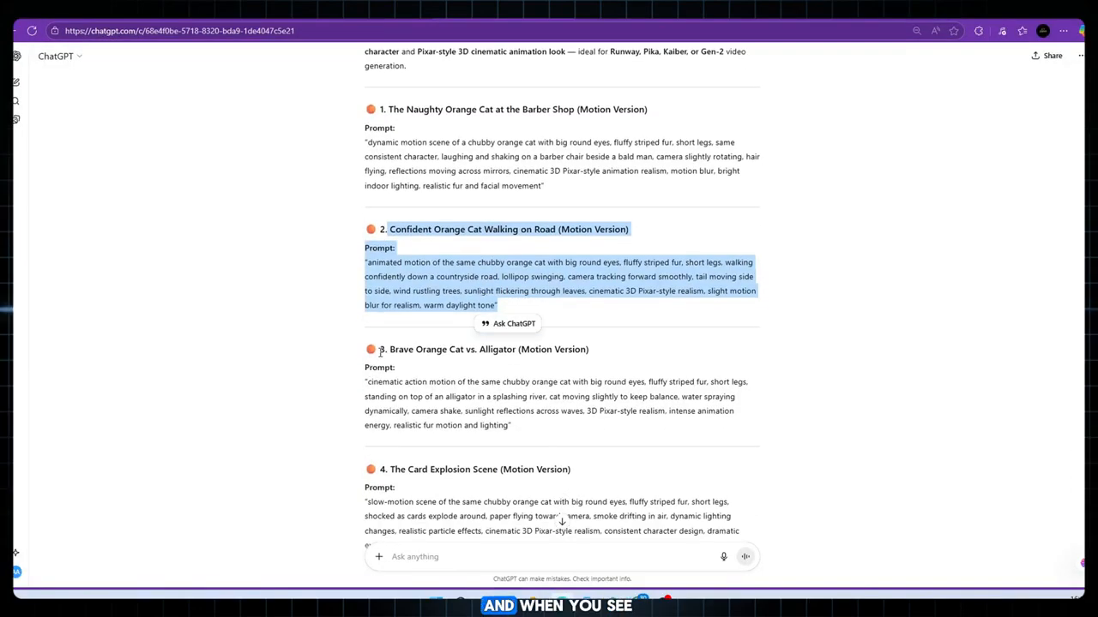
left_click_drag(387, 349, 636, 434)
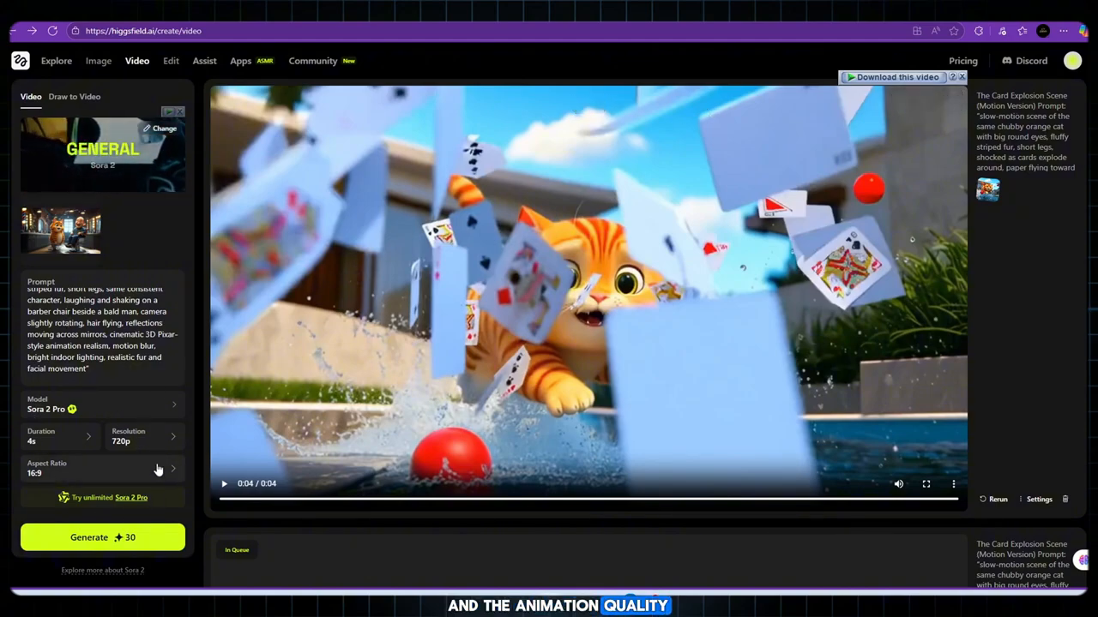
- Play the generated card explosion clip at the pool and watch the barber shop clip in full screen
left_click(224, 484)
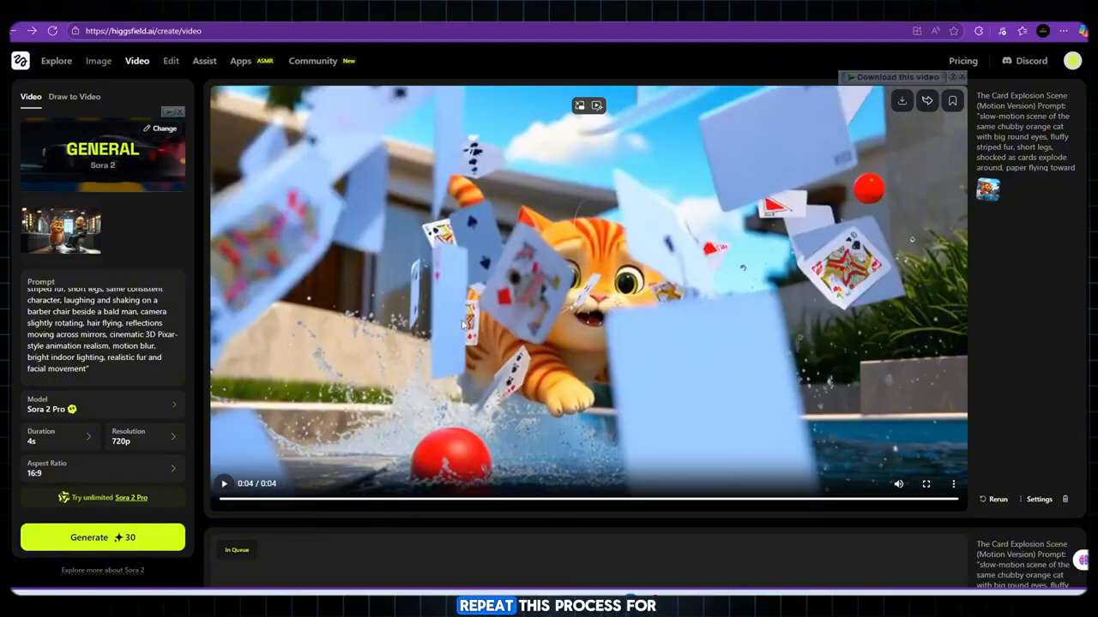
left_click(225, 483)
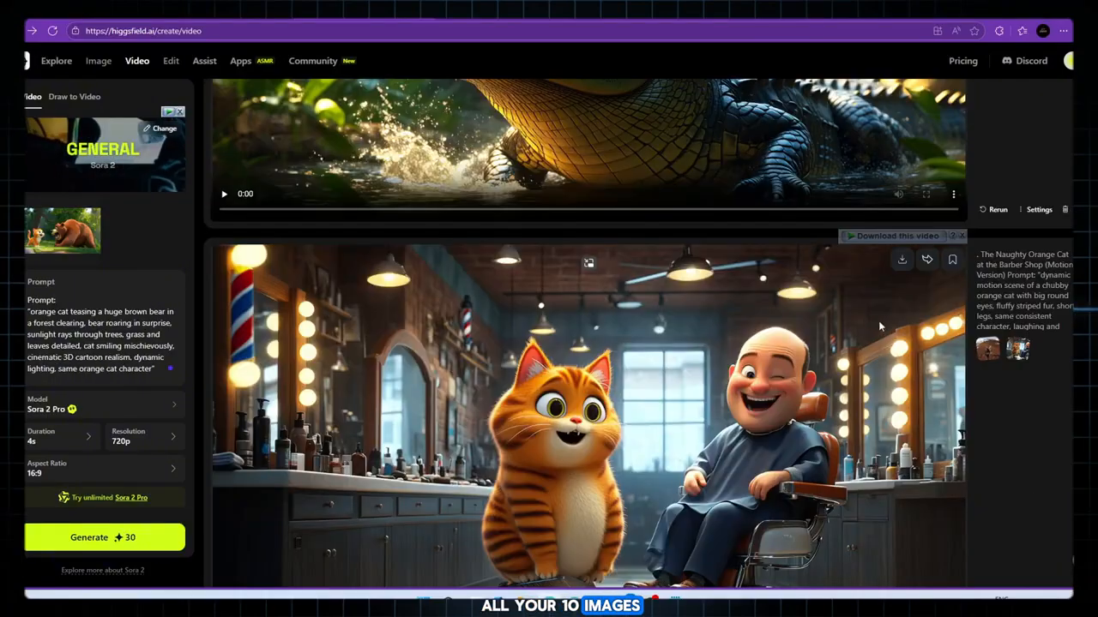
scroll(867, 310, "down", 2)
scroll(326, 491, "up", 2)
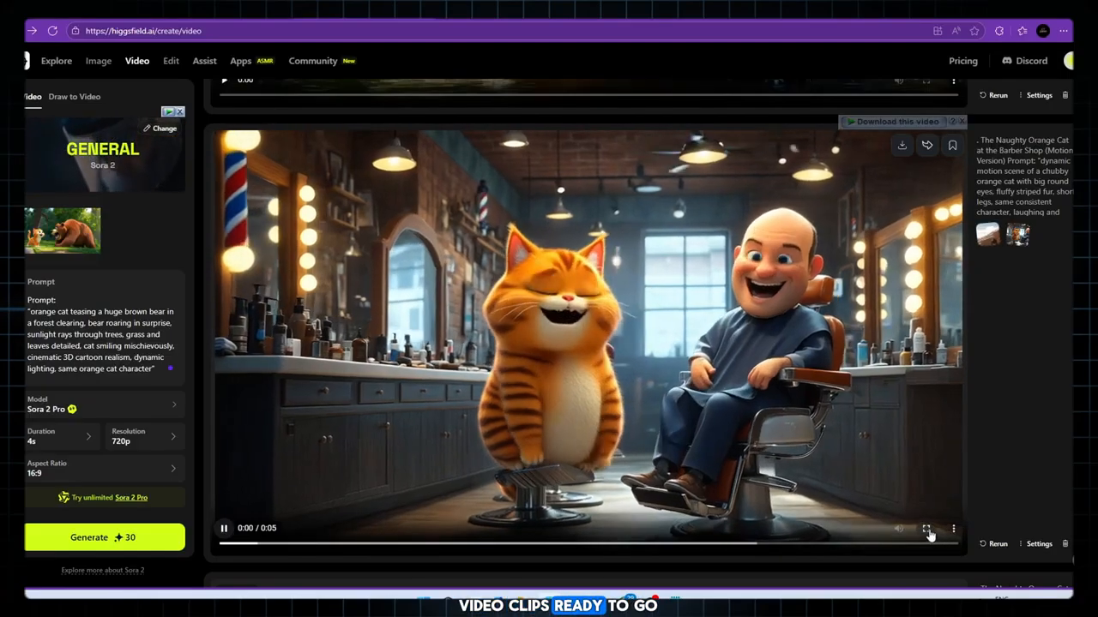
left_click(925, 528)
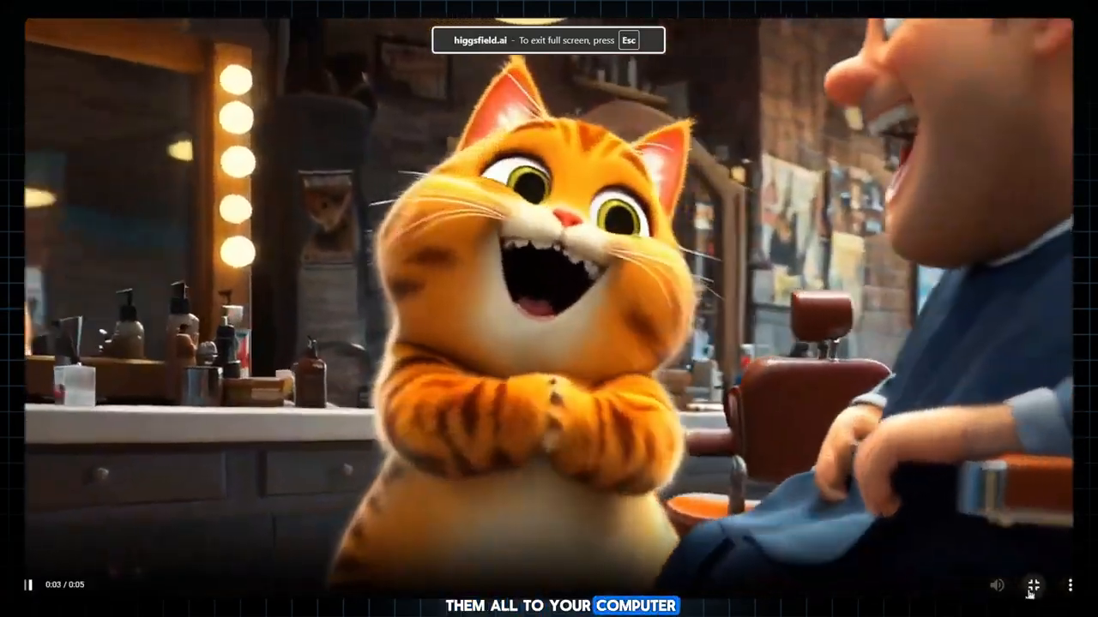
left_click(1032, 586)
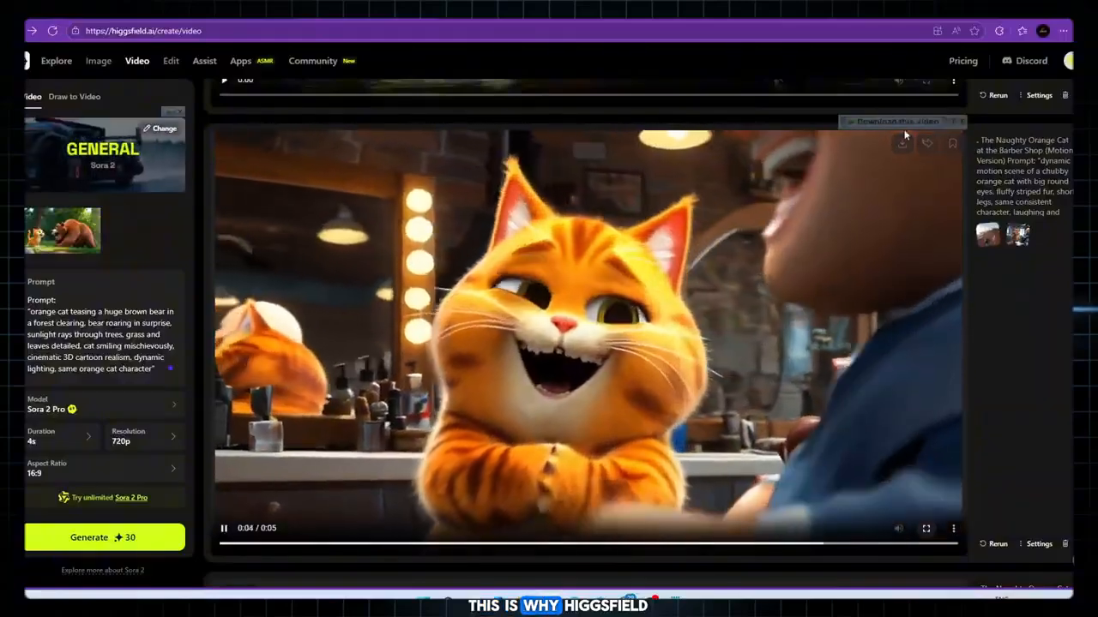
- Download the generated barber shop, alligator and card explosion clips from the video history
scroll(877, 234, "up", 5)
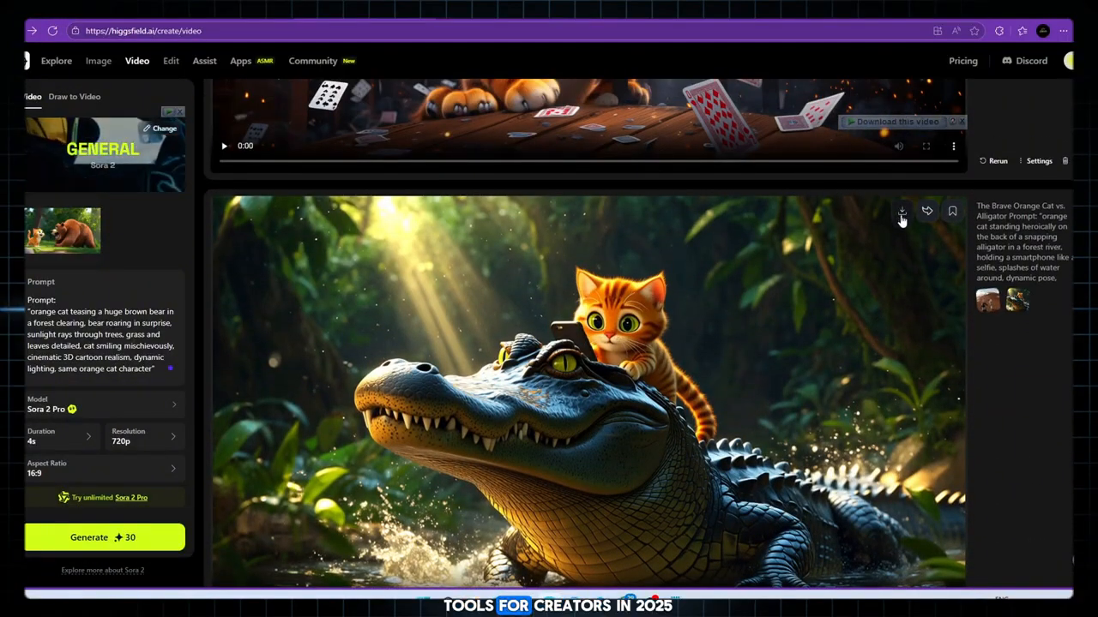
scroll(900, 220, "up", 5)
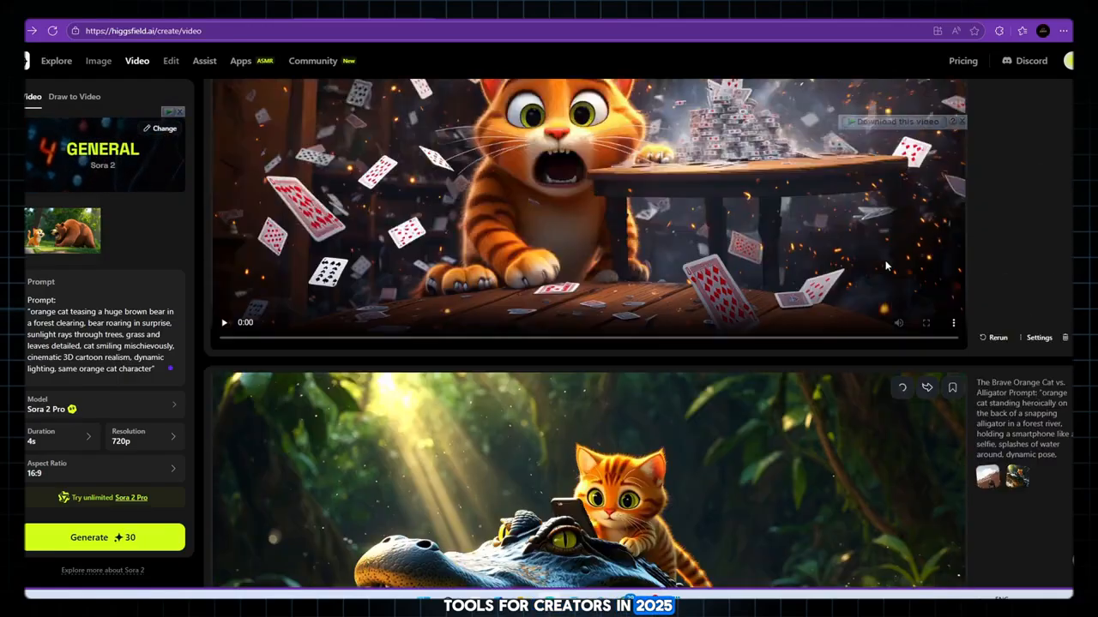
scroll(894, 258, "up", 5)
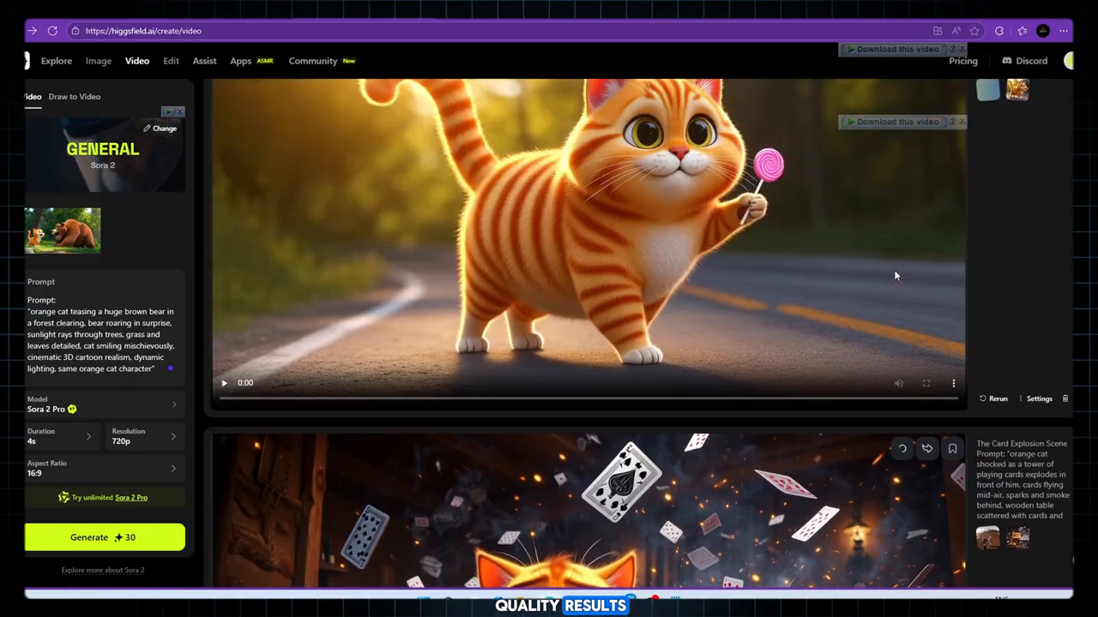
scroll(884, 300, "down", 6)
scroll(865, 346, "down", 3)
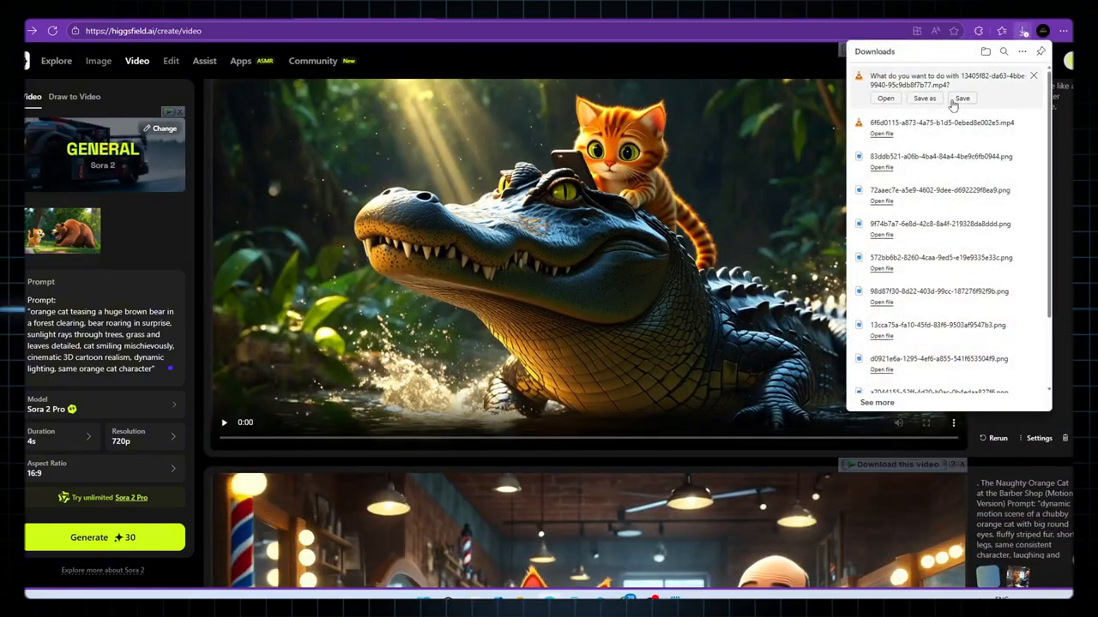
left_click(959, 99)
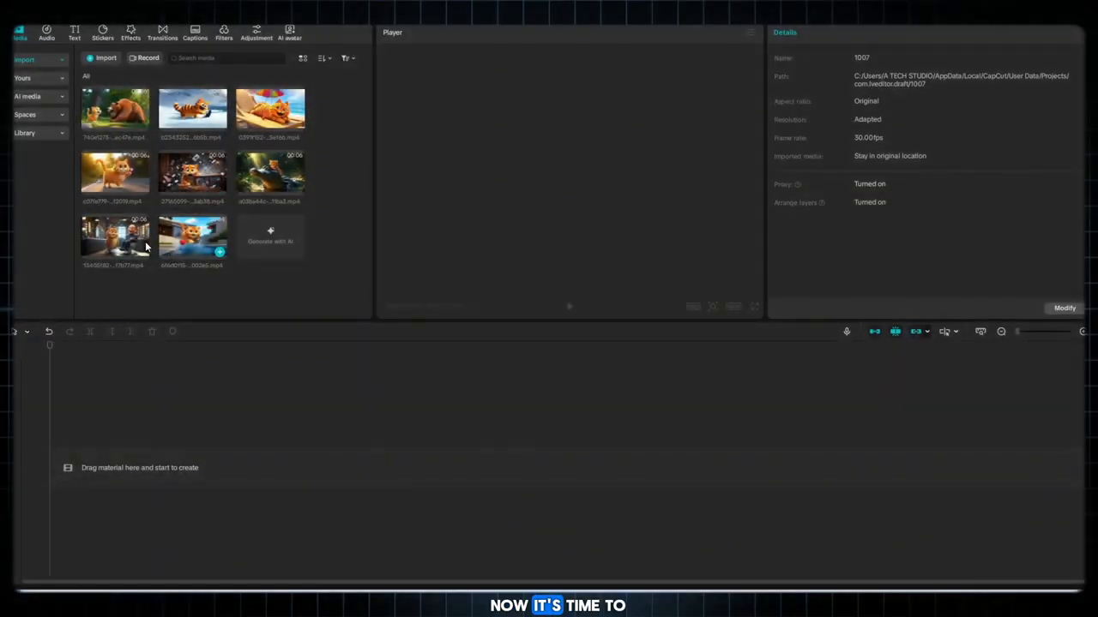
- Switch to CapCut and place the barber shop, road walk, card explosion and pool clips on the timeline in that order
left_click_drag(145, 246, 108, 448)
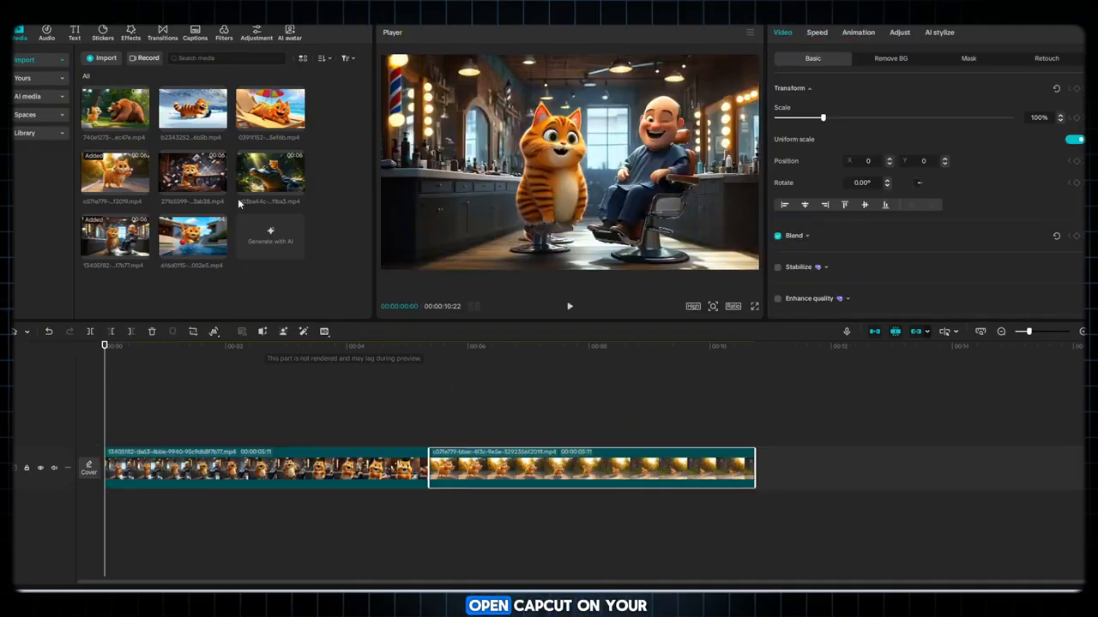
left_click(219, 186)
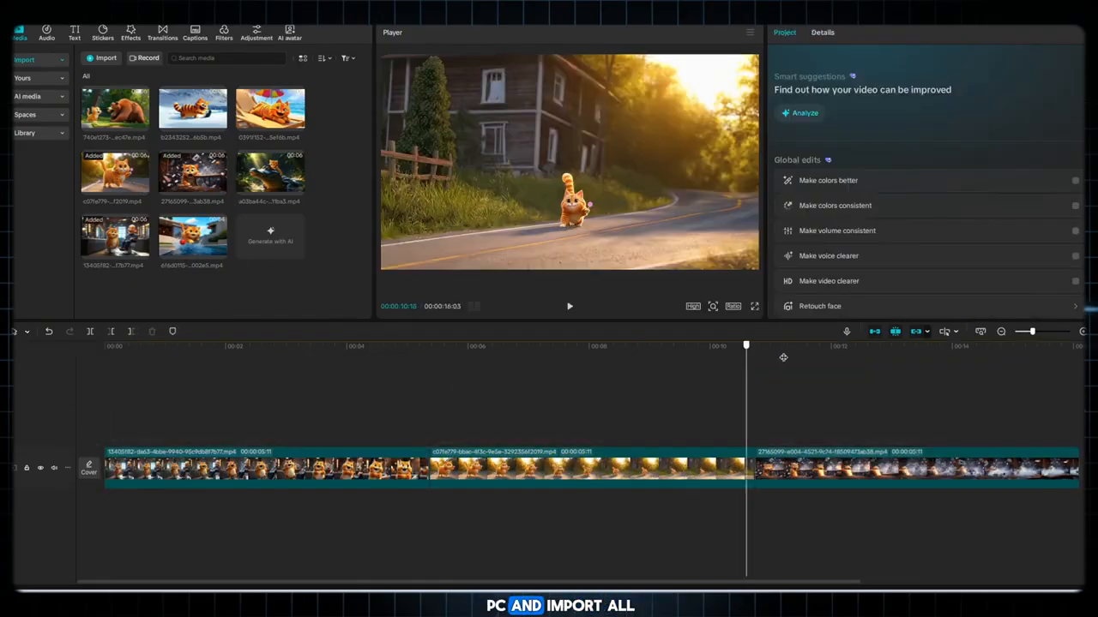
left_click_drag(783, 345, 714, 345)
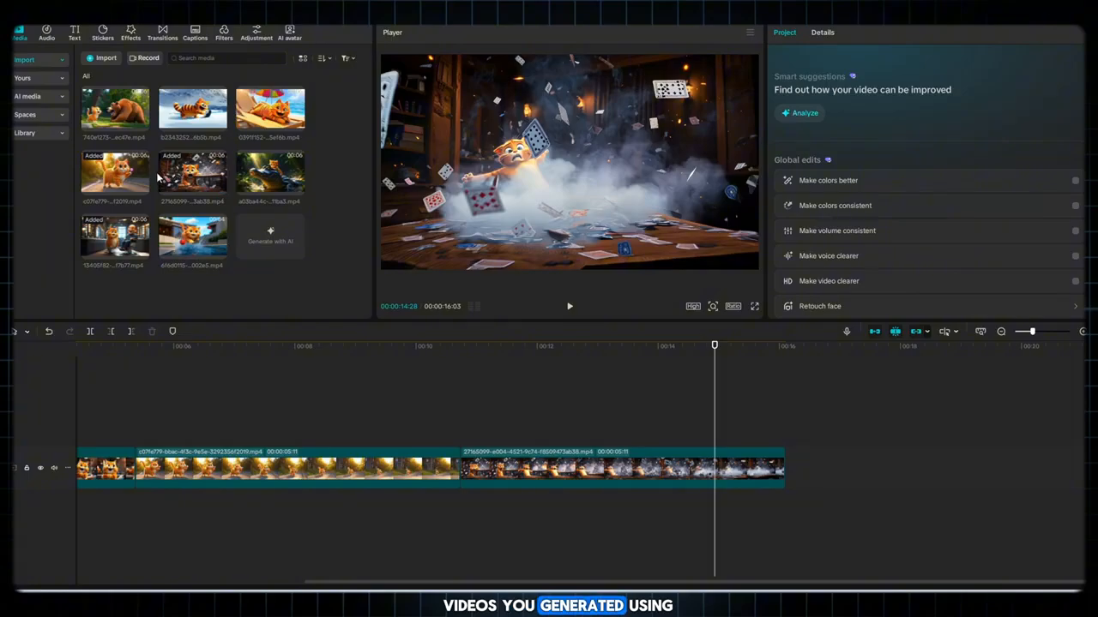
left_click_drag(196, 247, 754, 463)
- Append the alligator, beach chair and snow clips in sequence after the pool clip on the timeline
left_click_drag(715, 345, 1029, 345)
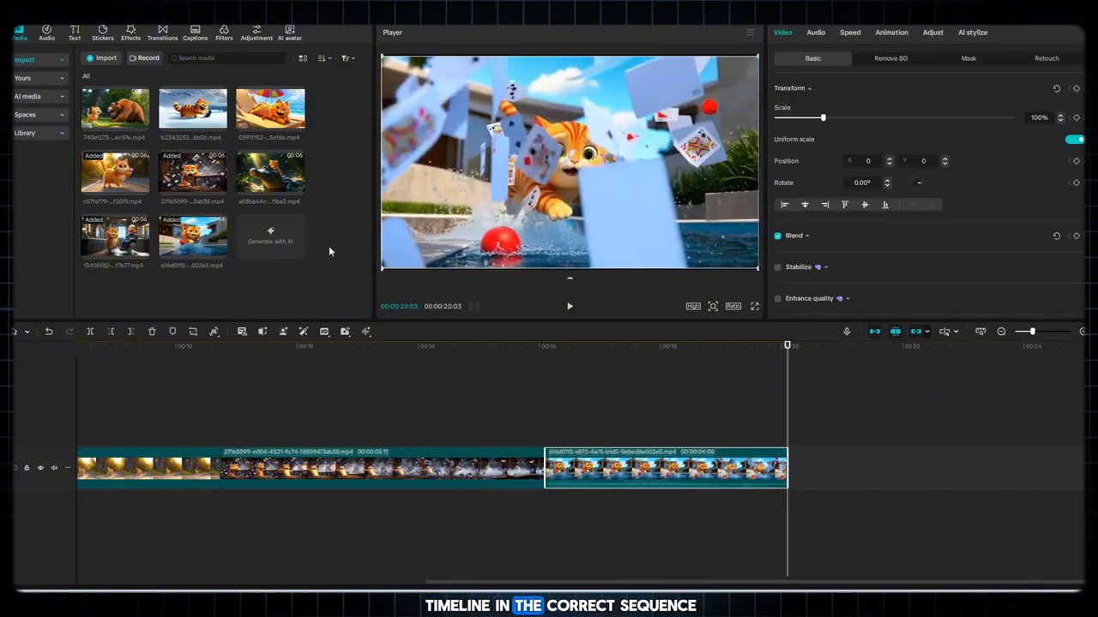
left_click_drag(273, 178, 840, 470)
mouse_move(789, 352)
left_mouse_down()
mouse_move(437, 372)
mouse_move(213, 362)
mouse_move(785, 352)
left_mouse_up()
left_click_drag(281, 127, 832, 468)
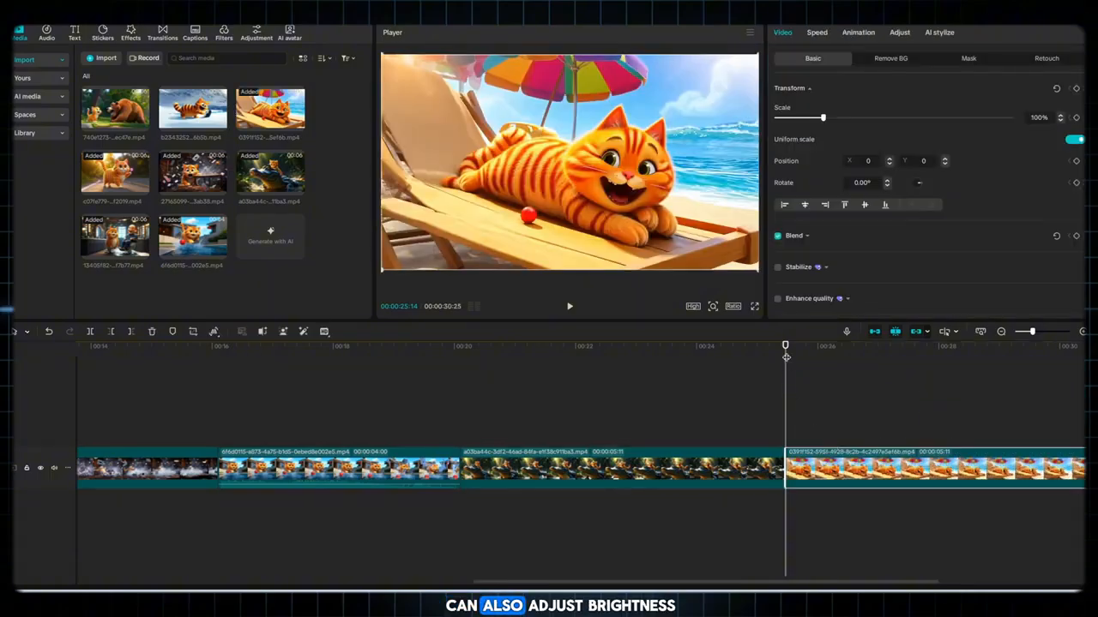
left_click_drag(786, 352, 1050, 351)
left_click_drag(208, 118, 810, 467)
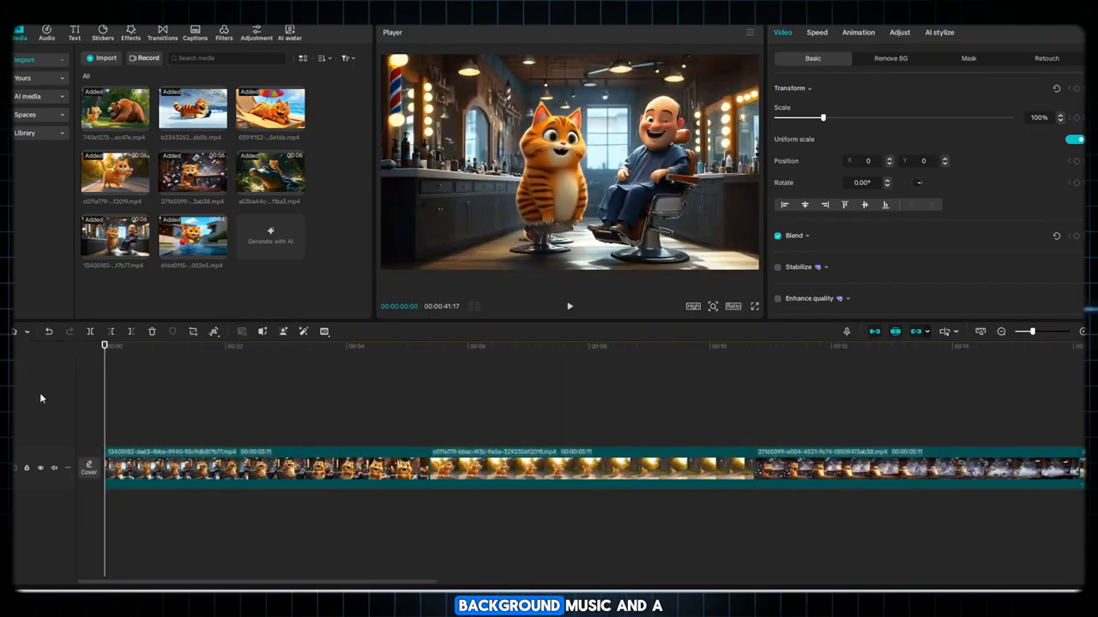
- Select all clips on the timeline and open their audio settings
left_click_drag(161, 516, 741, 380)
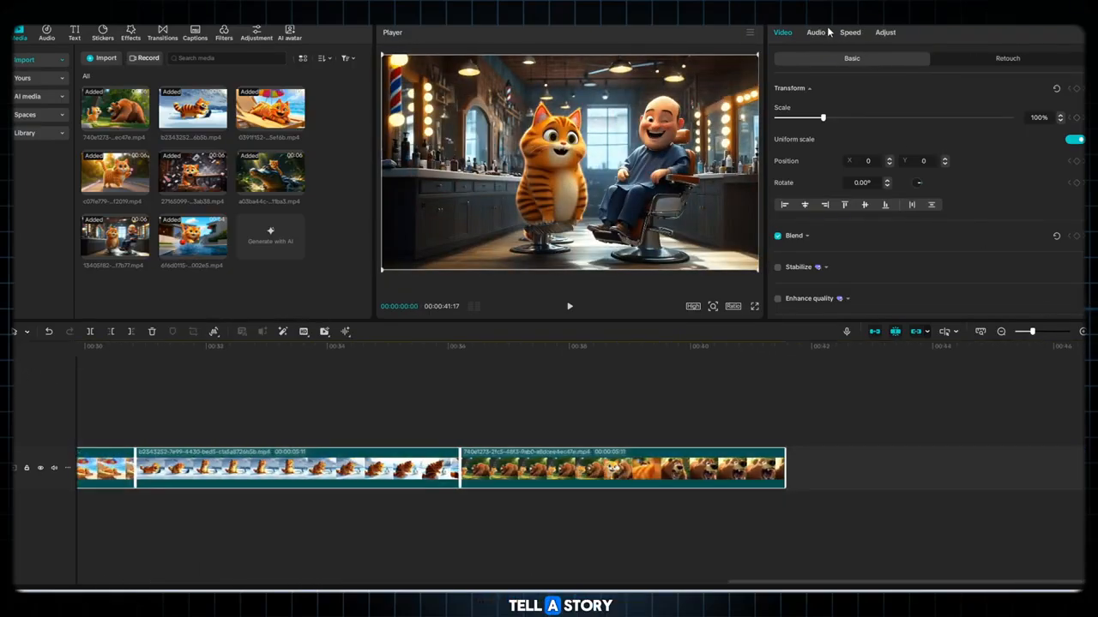
left_click(817, 33)
left_click(748, 518)
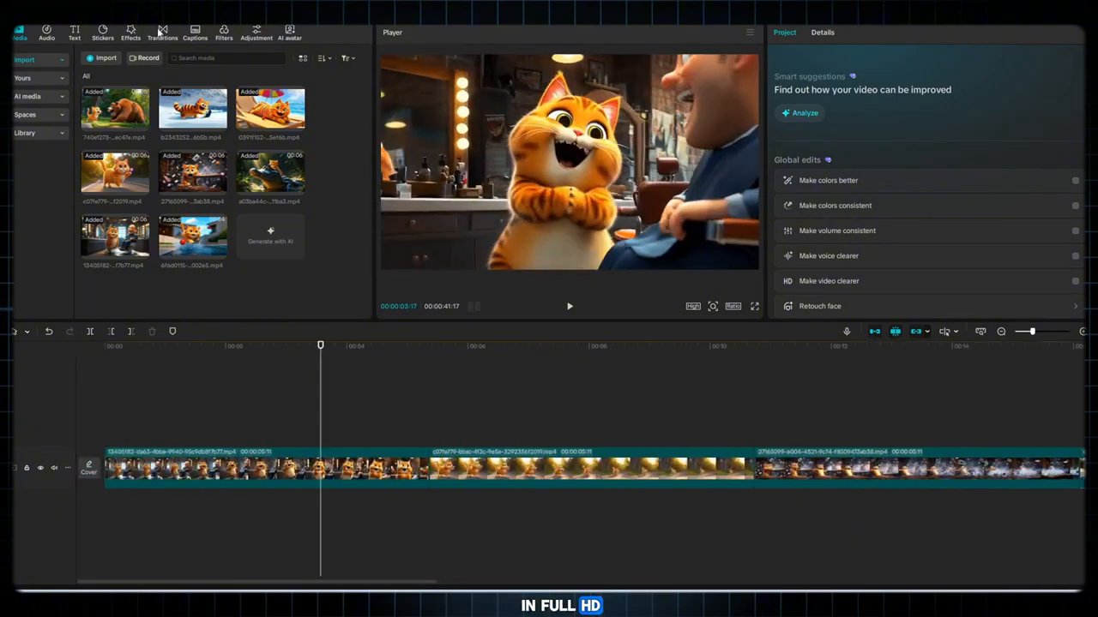
- Search the transitions library for "fade" using the recent search term
left_click(170, 38)
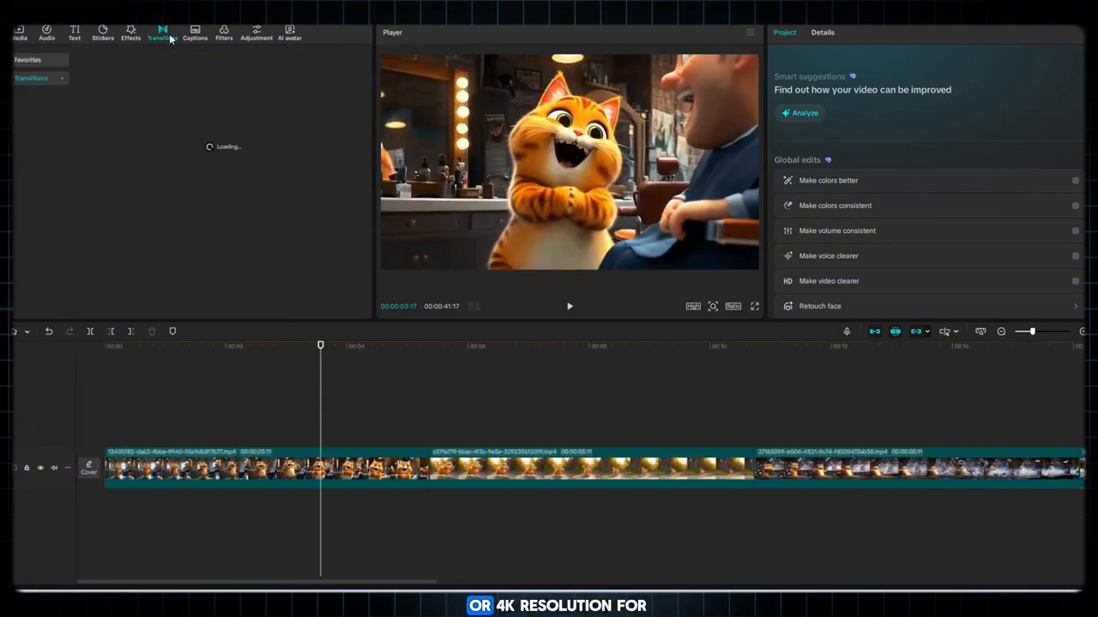
left_click(133, 58)
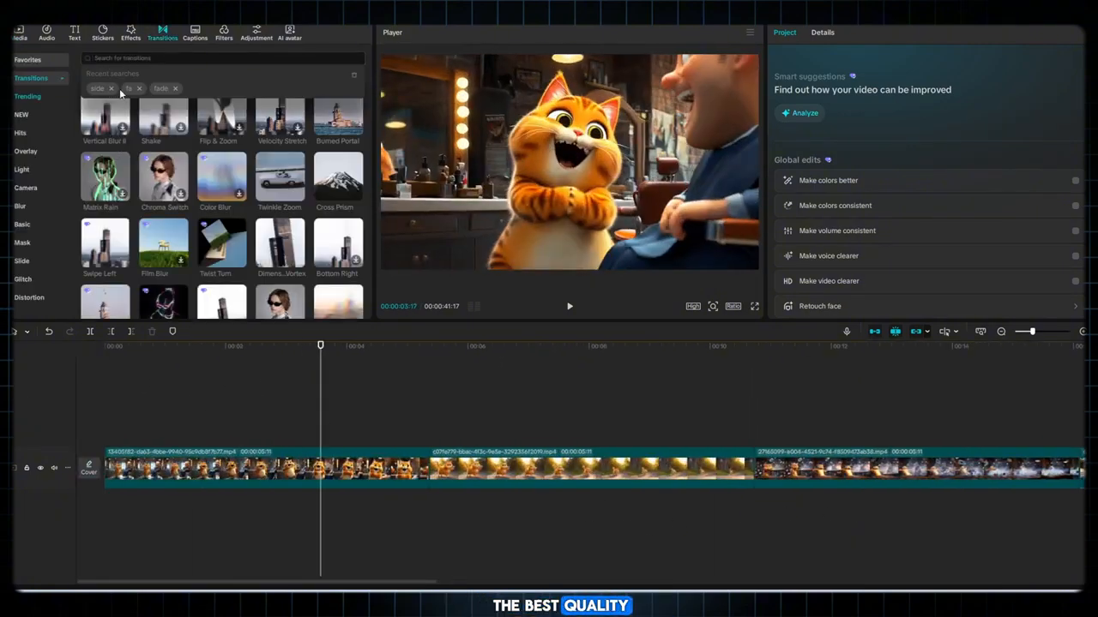
left_click(156, 89)
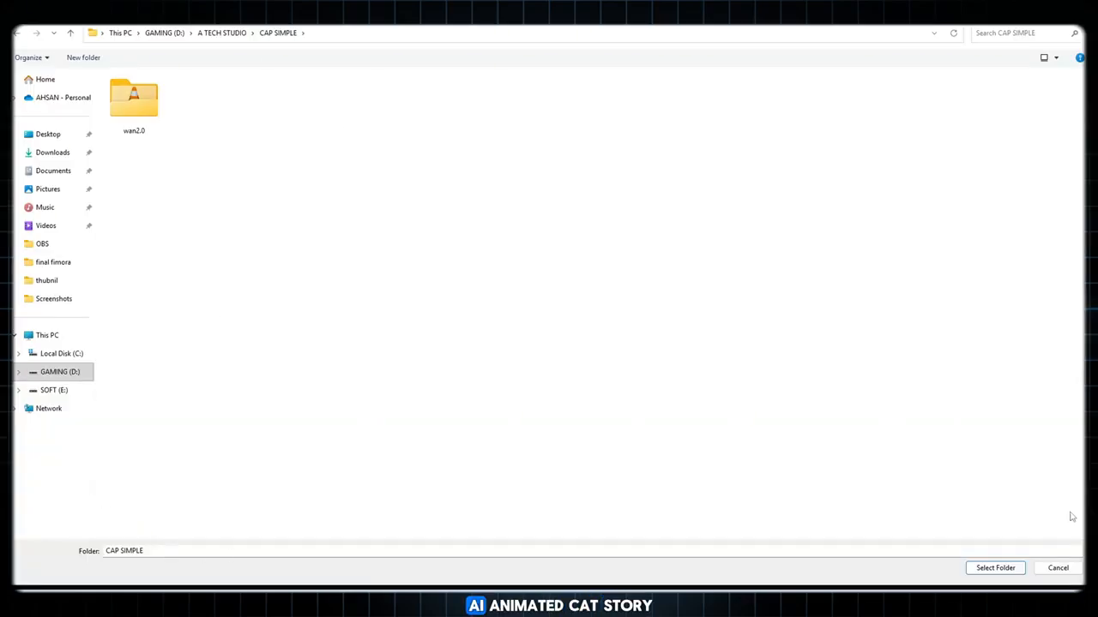
- Export the video as "sora 2" to the CAP SIMPLE folder with the frame rate set to 60fps
left_click(995, 567)
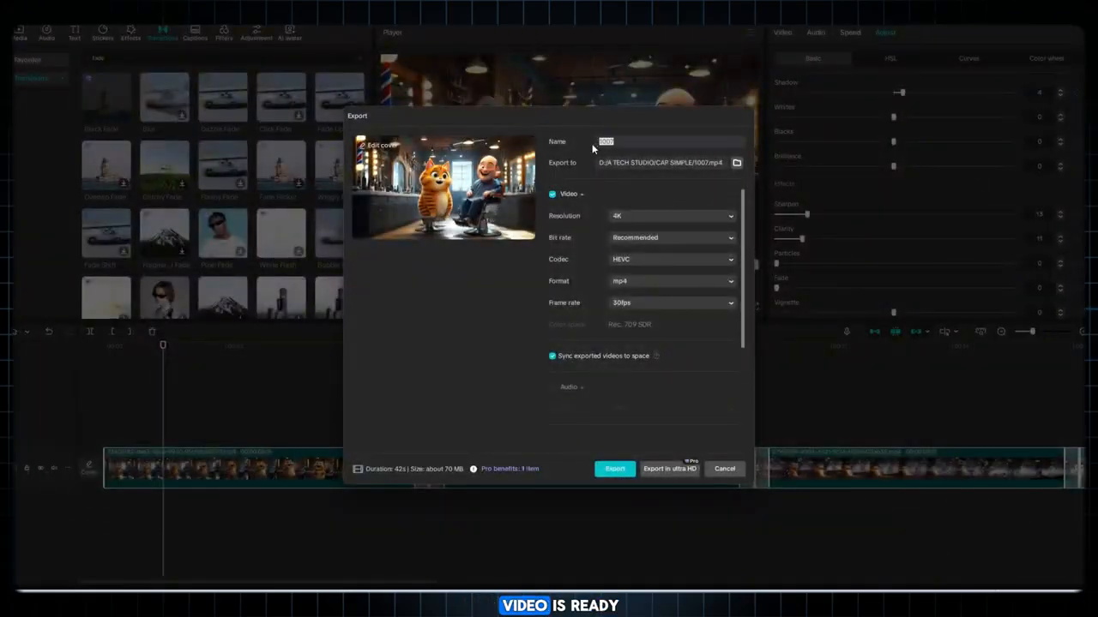
type("sora 2")
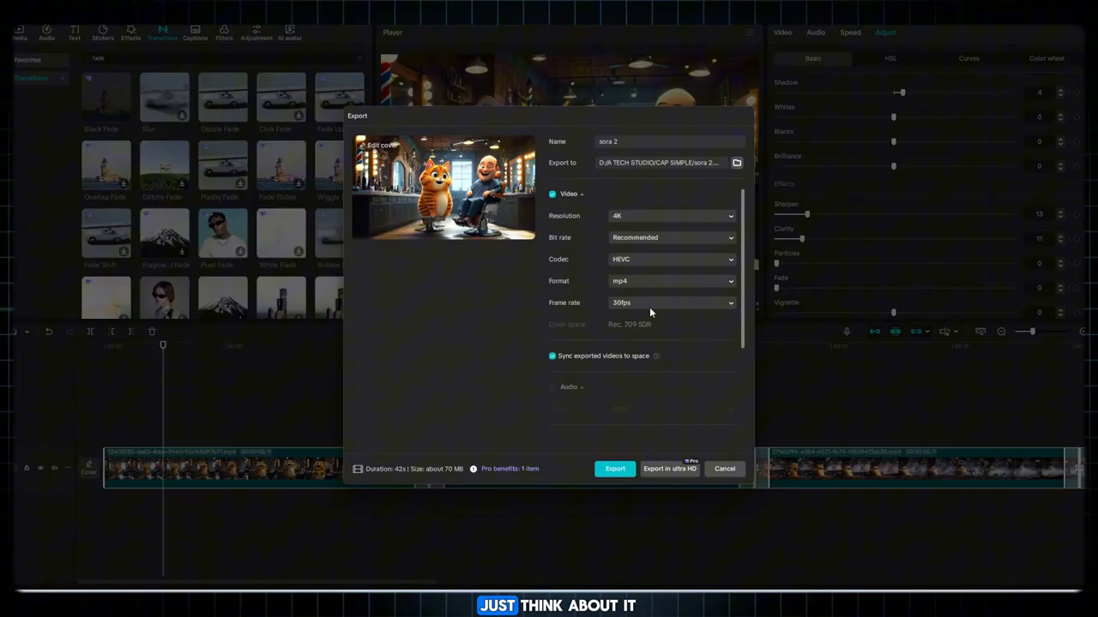
left_click(649, 307)
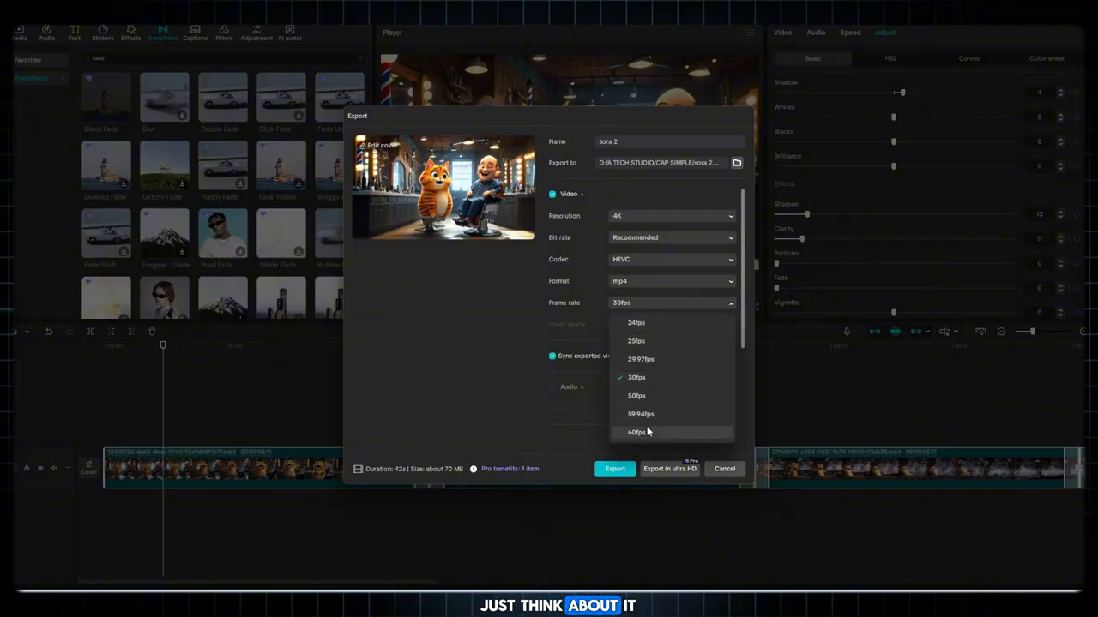
left_click(635, 433)
left_click(615, 469)
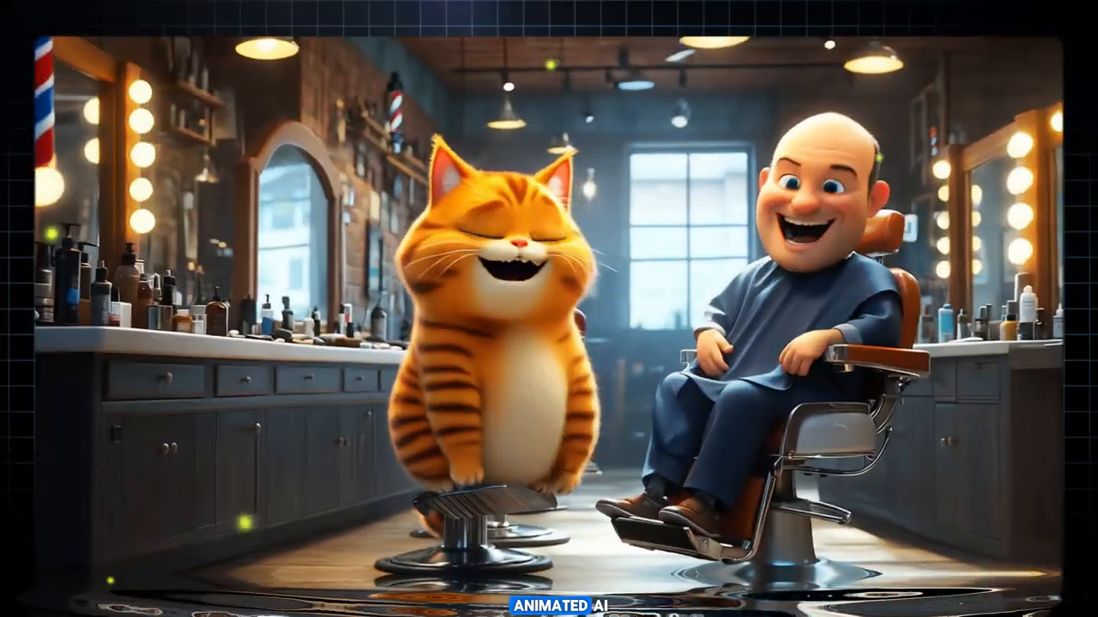